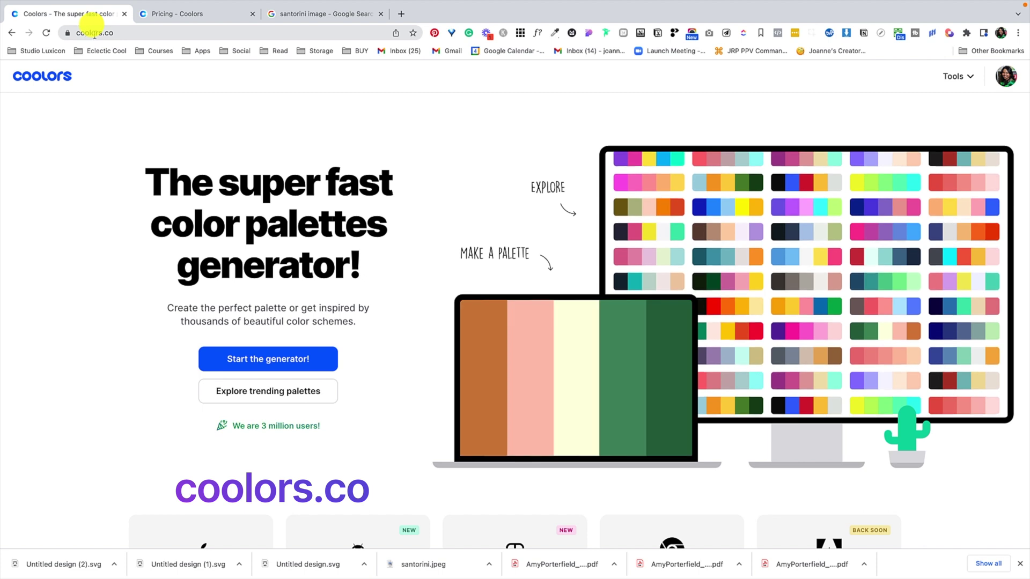
Step: Review the Free and Pro plan feature lists on the pricing page, then return home
click(205, 15)
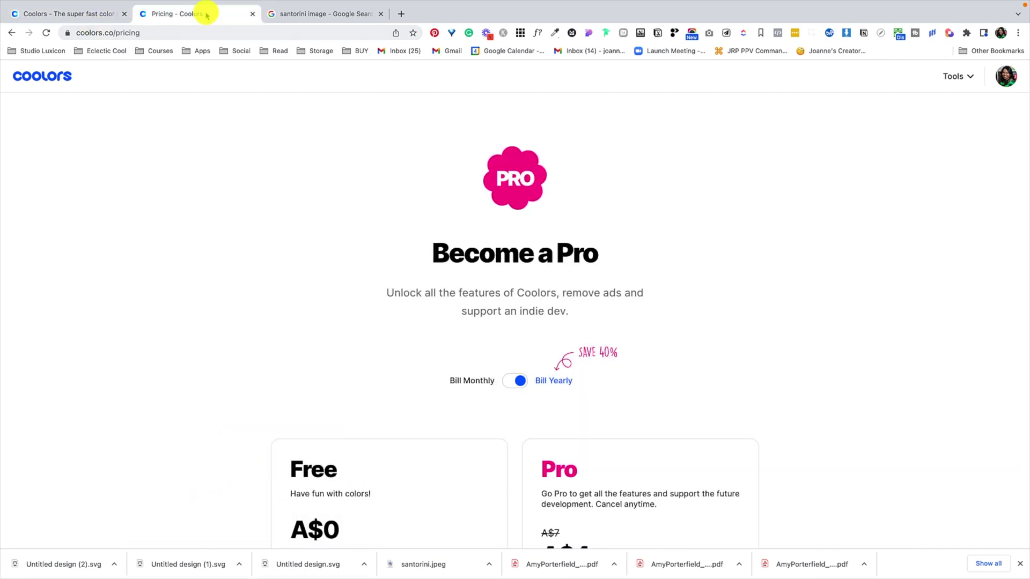
scroll(533, 430, down, 2)
scroll(533, 431, down, 3)
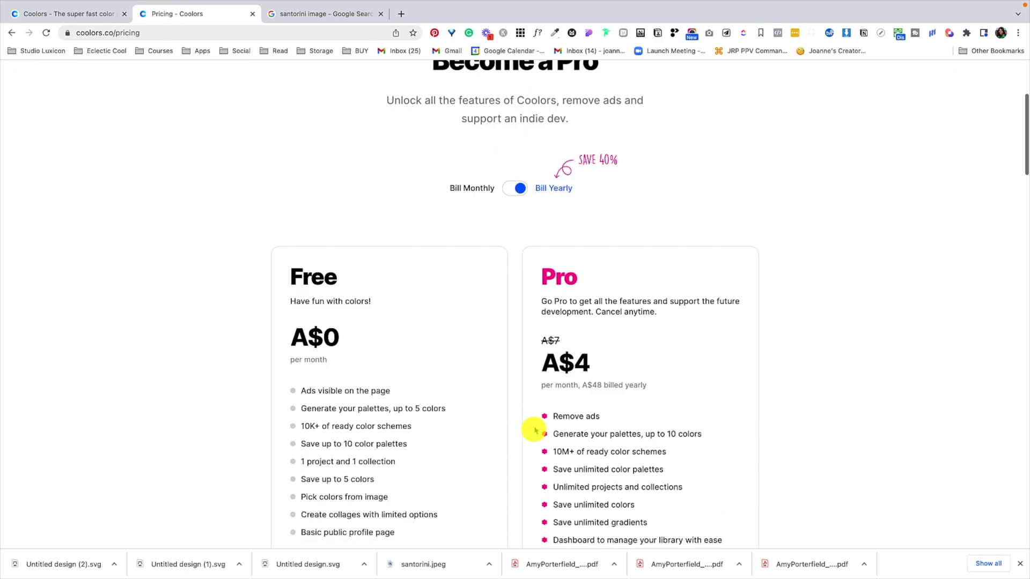
scroll(531, 428, up, 5)
scroll(531, 390, down, 1)
scroll(534, 391, down, 3)
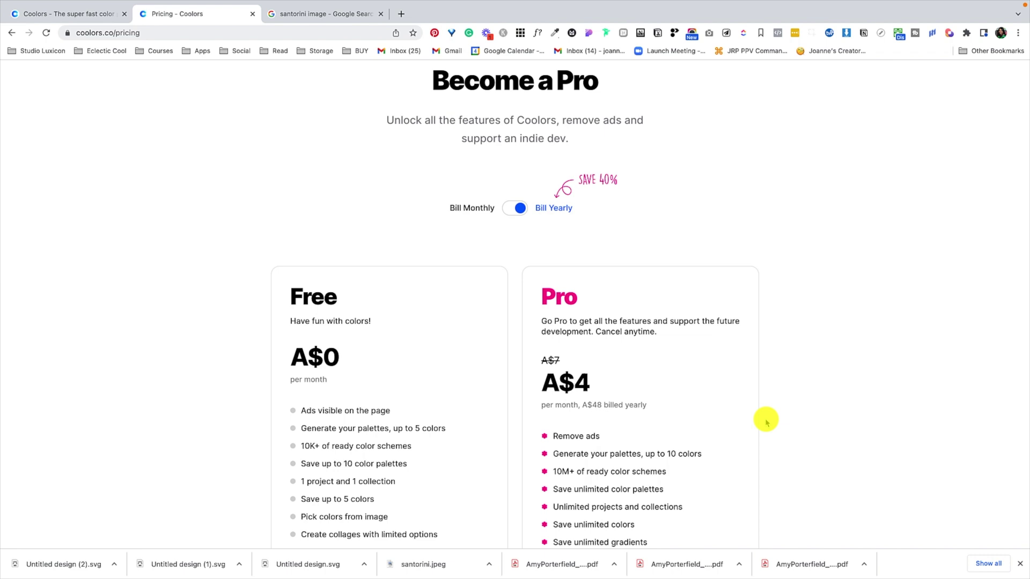
scroll(734, 436, down, 3)
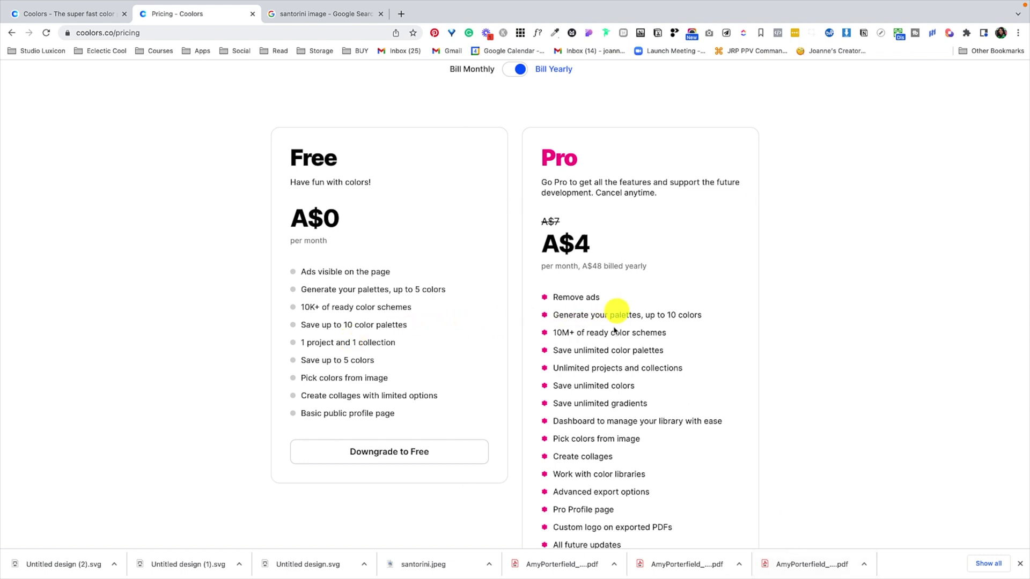
scroll(616, 329, down, 1)
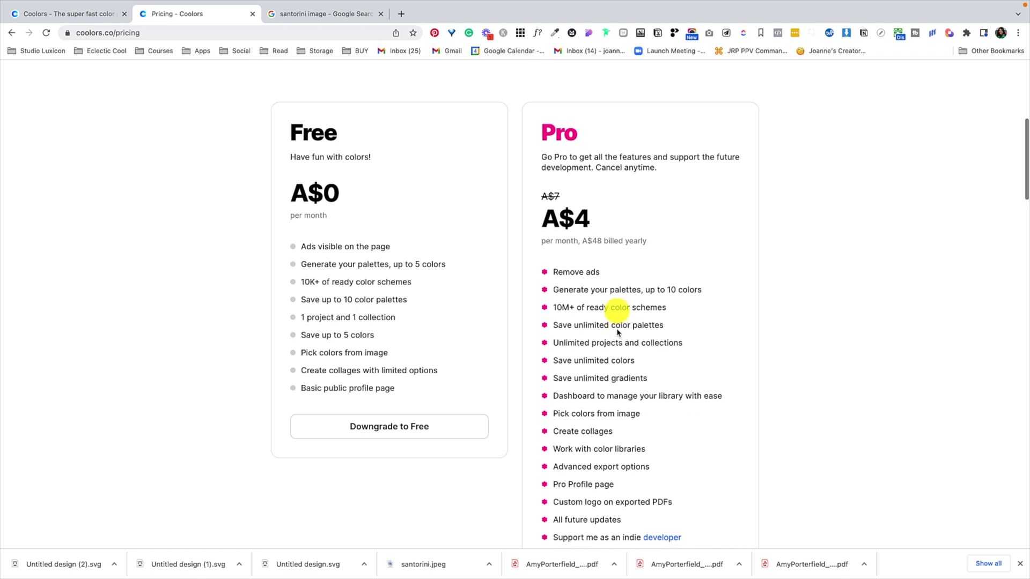
scroll(616, 328, down, 2)
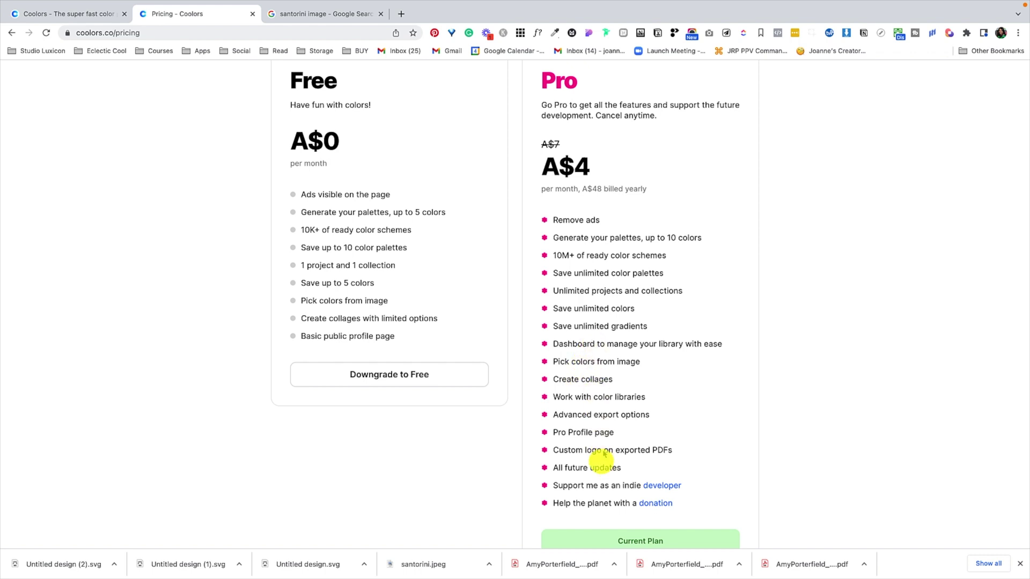
scroll(602, 461, up, 7)
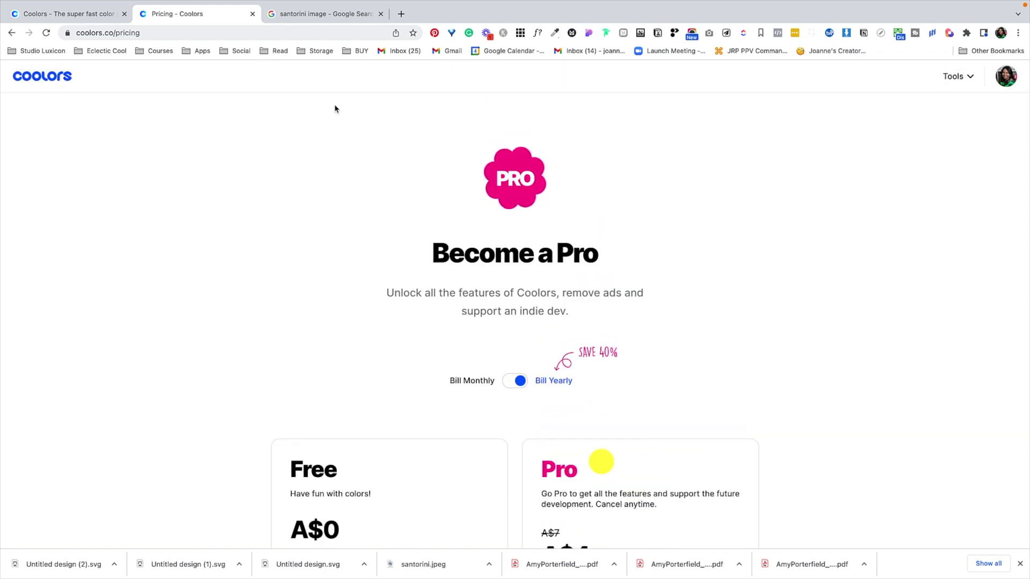
click(87, 14)
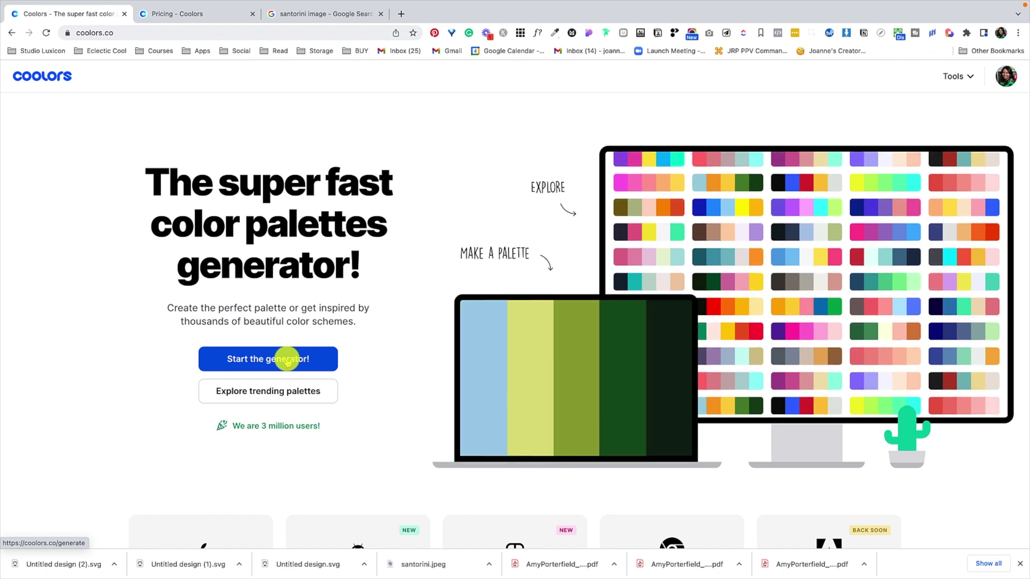
Step: Start the palette generator, lock Teal Blue and copy its hex code
click(287, 362)
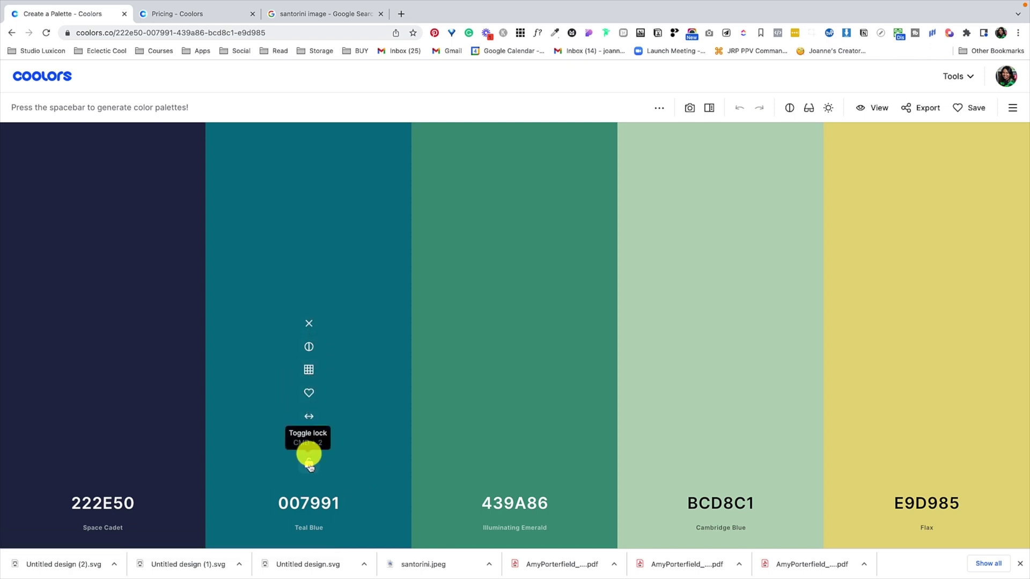
click(310, 464)
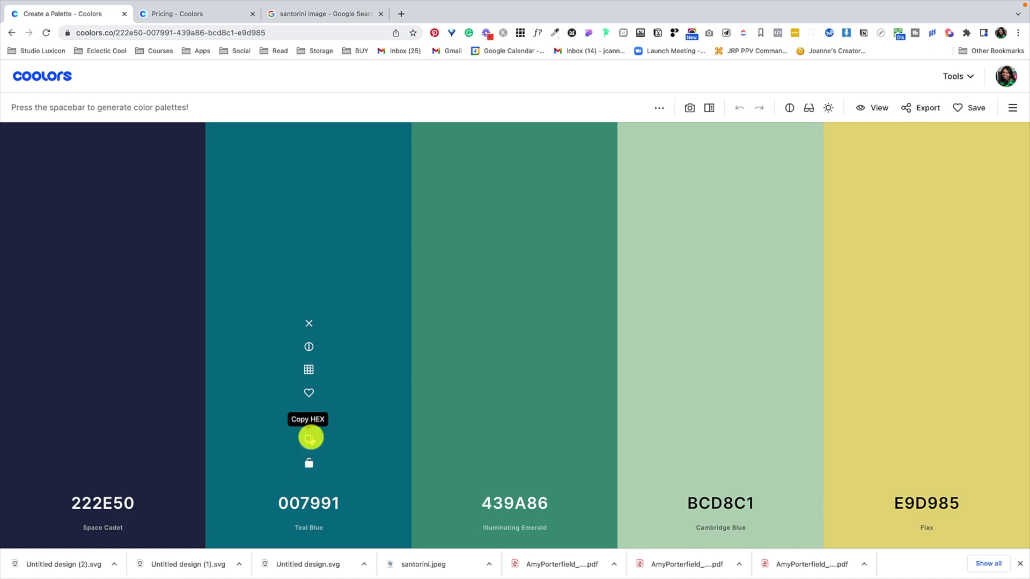
click(310, 440)
Step: Reorder columns to Cambridge Blue, Illuminating Emerald, Teal Blue, Space Cadet, Flax
drag(309, 417, 520, 420)
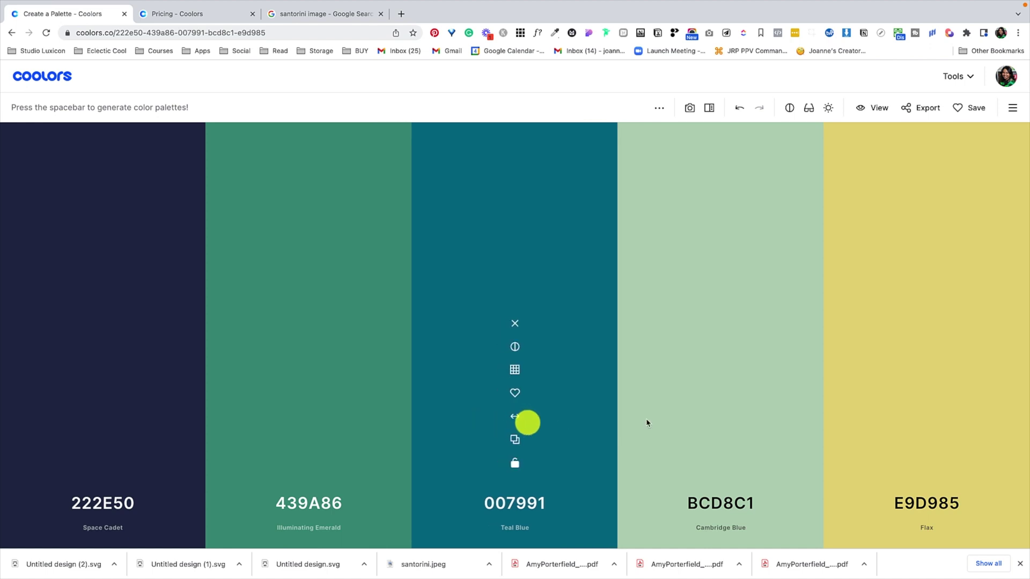
drag(724, 417, 90, 396)
drag(507, 416, 333, 416)
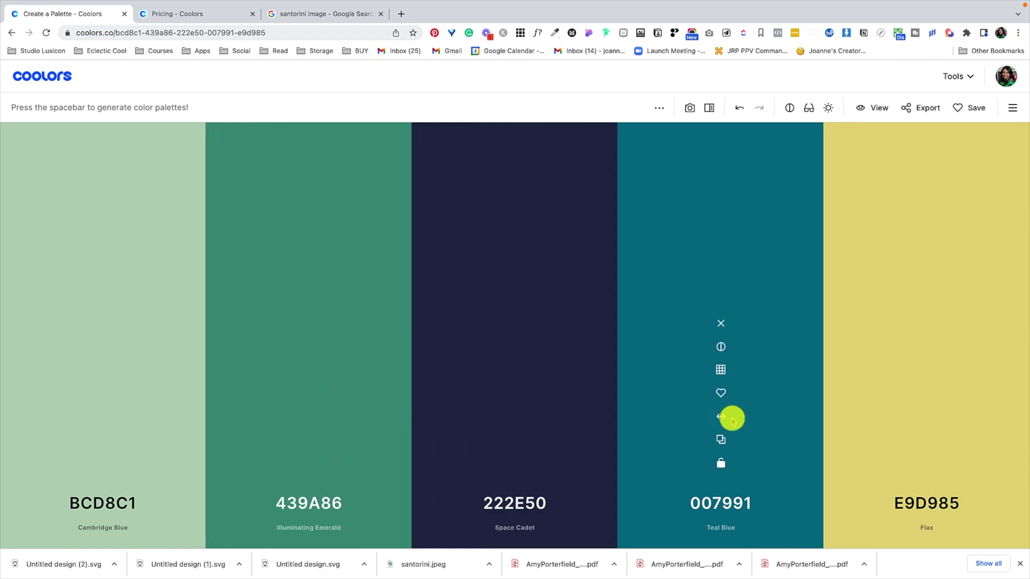
drag(698, 421, 518, 416)
click(515, 369)
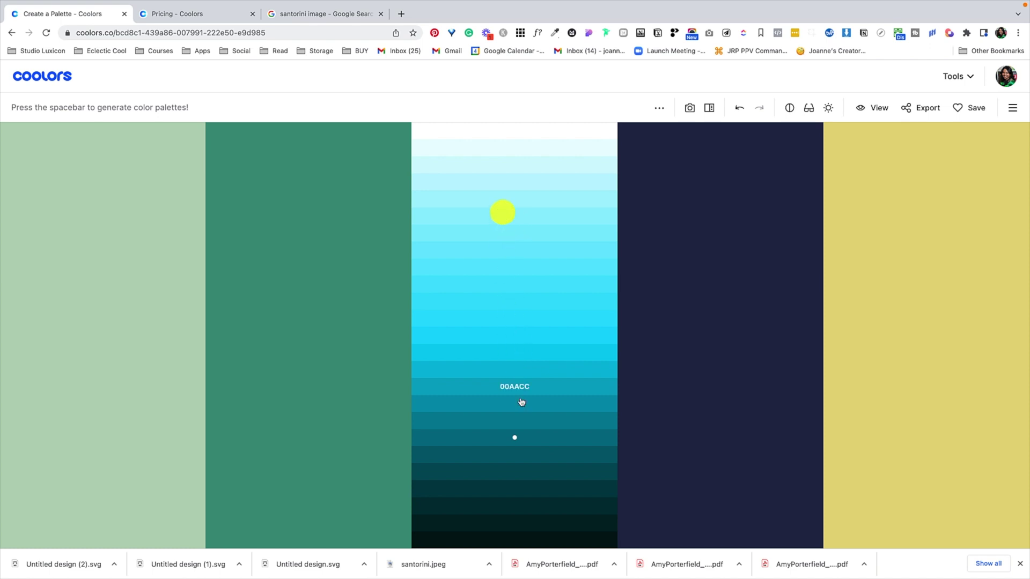
Step: Replace Teal Blue with its shade 00AACC Pacific Blue
click(512, 383)
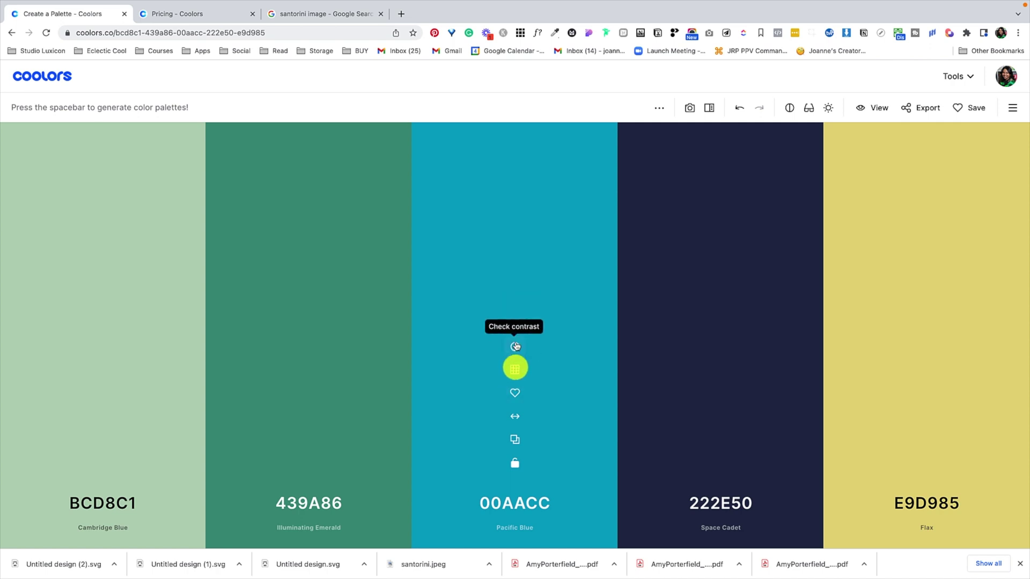
click(515, 369)
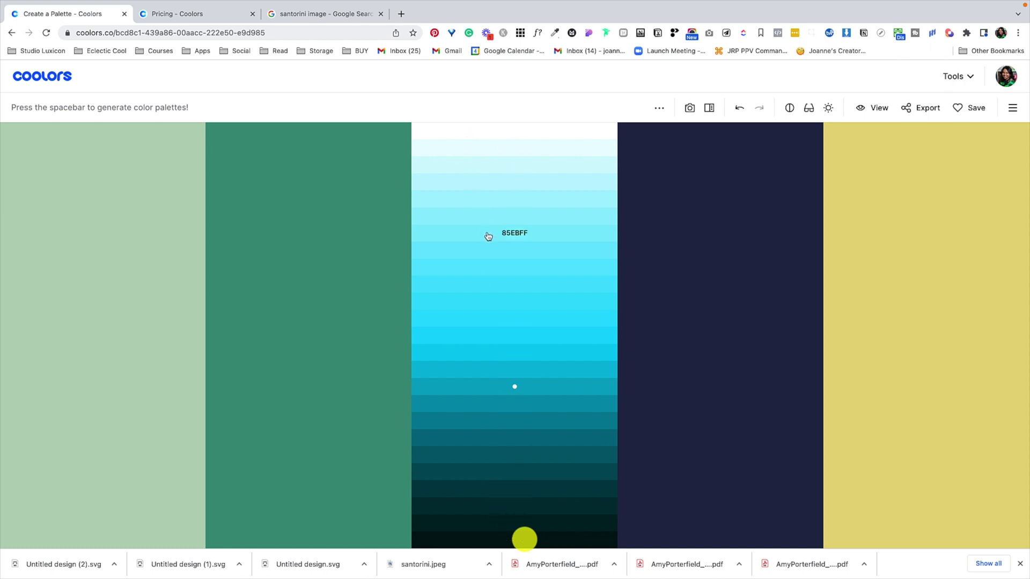
click(504, 387)
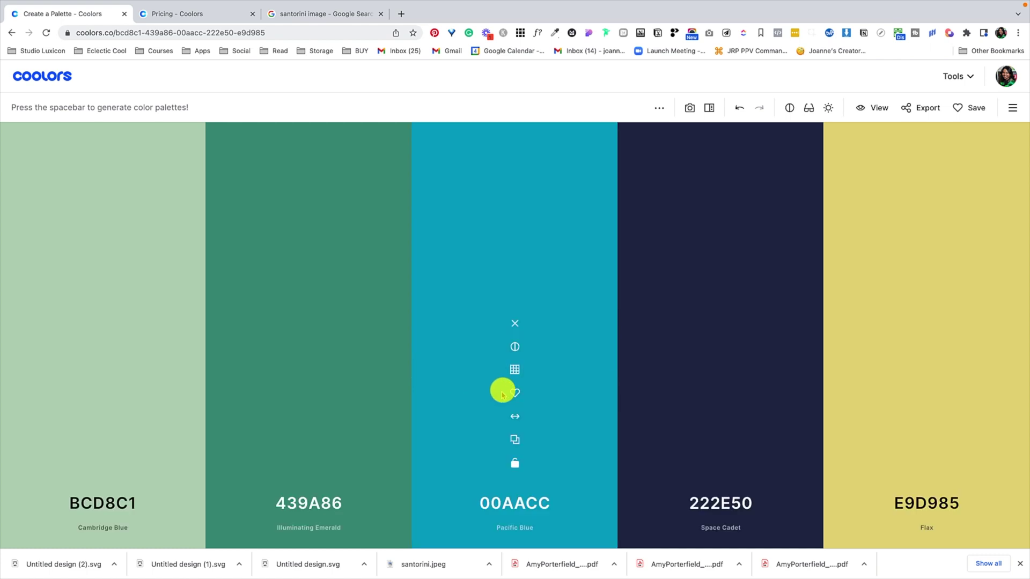
Step: Check Pacific Blue's text contrast and inspect its hex value
click(515, 348)
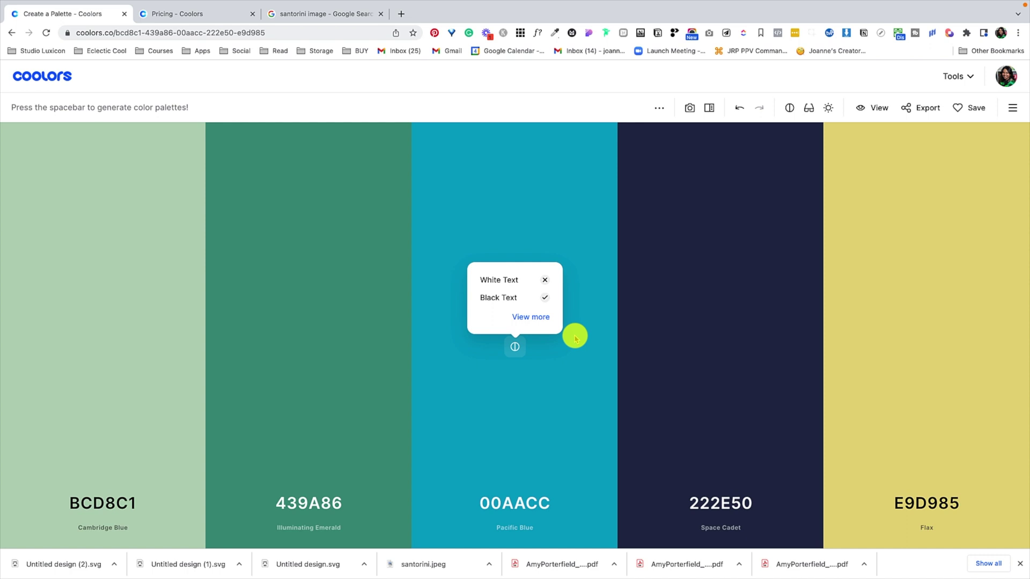
mouse_move(546, 302)
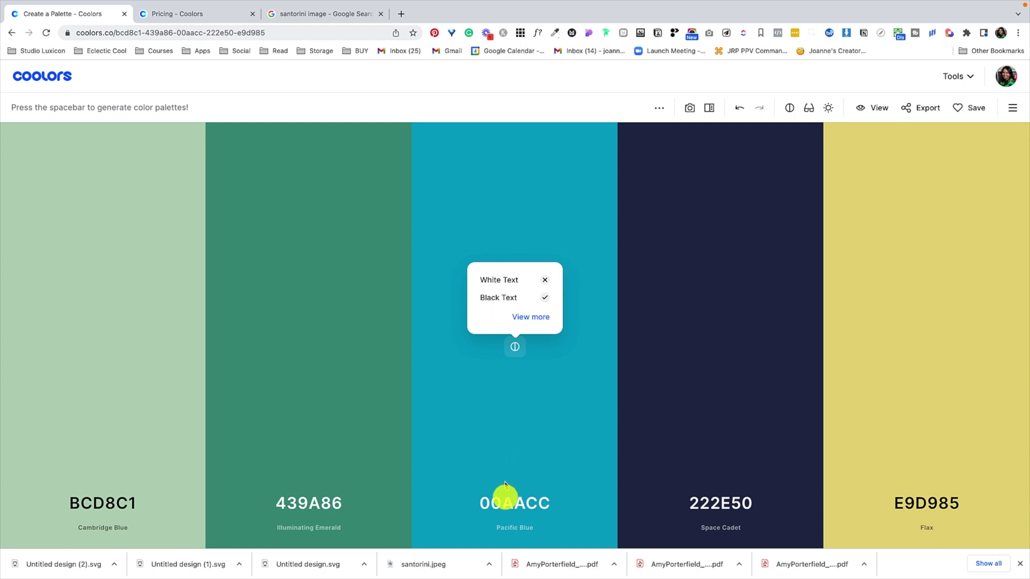
click(507, 502)
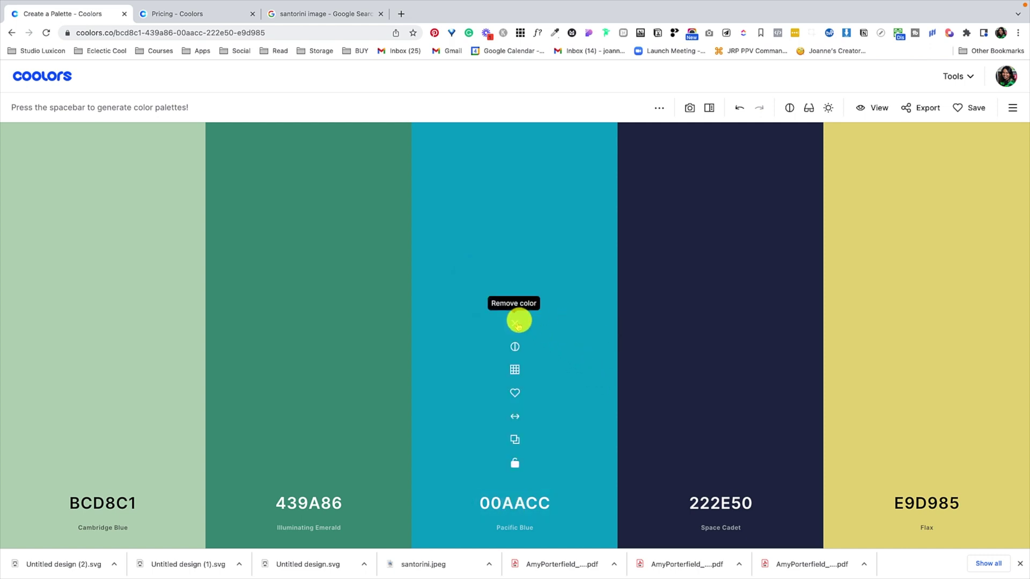
mouse_move(515, 346)
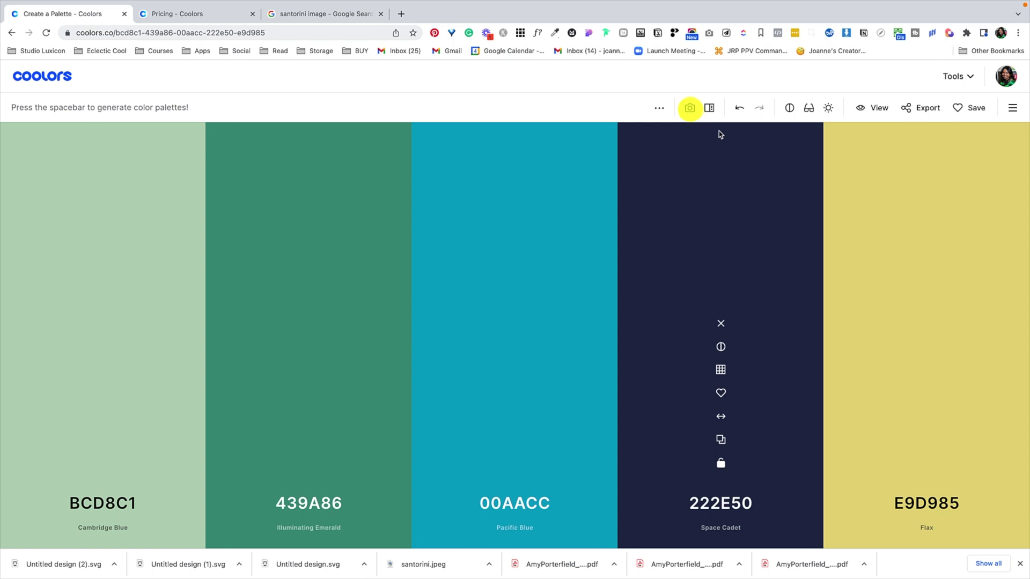
click(690, 108)
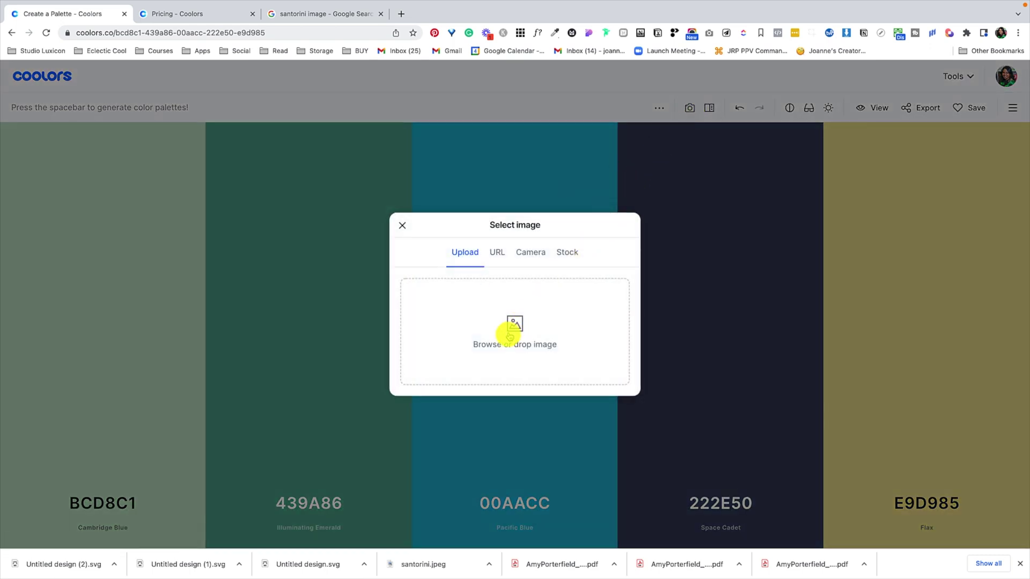
Step: Upload santorini.jpeg, vary the sampled colours, and open the photo's palette in the generator
drag(459, 558, 510, 325)
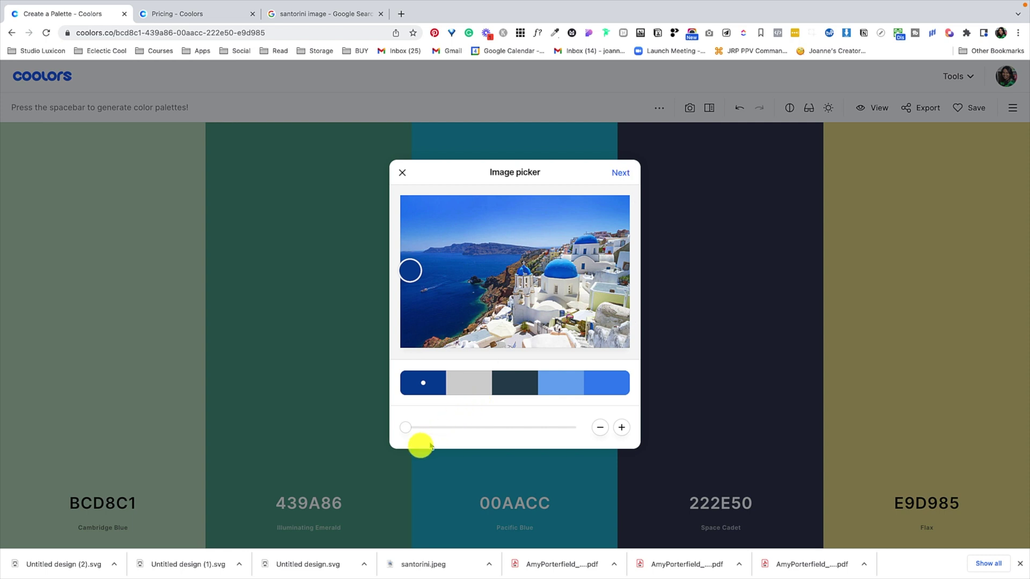
drag(405, 427, 439, 428)
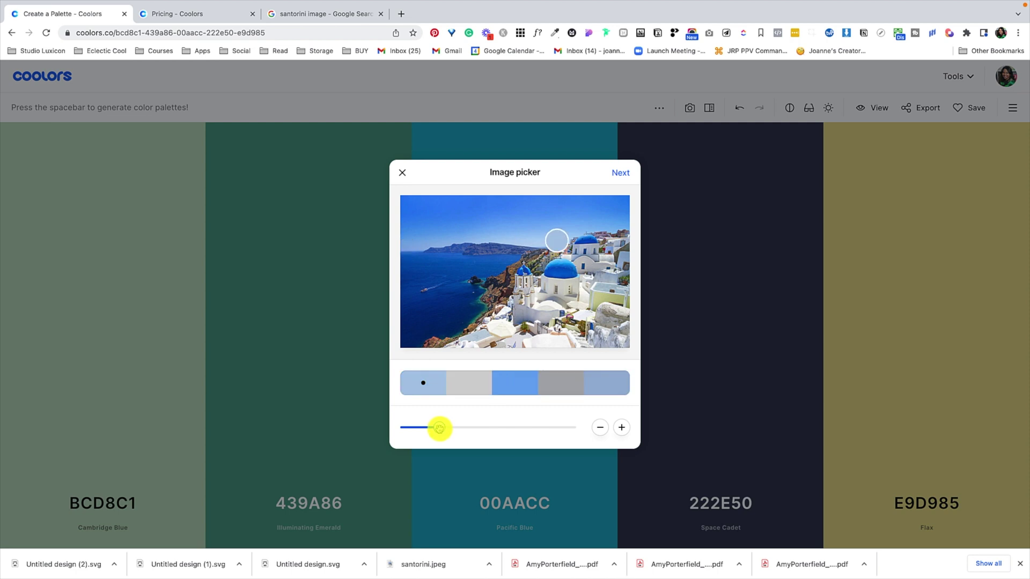
mouse_move(440, 428)
mouse_down()
mouse_move(558, 428)
mouse_move(456, 429)
mouse_up()
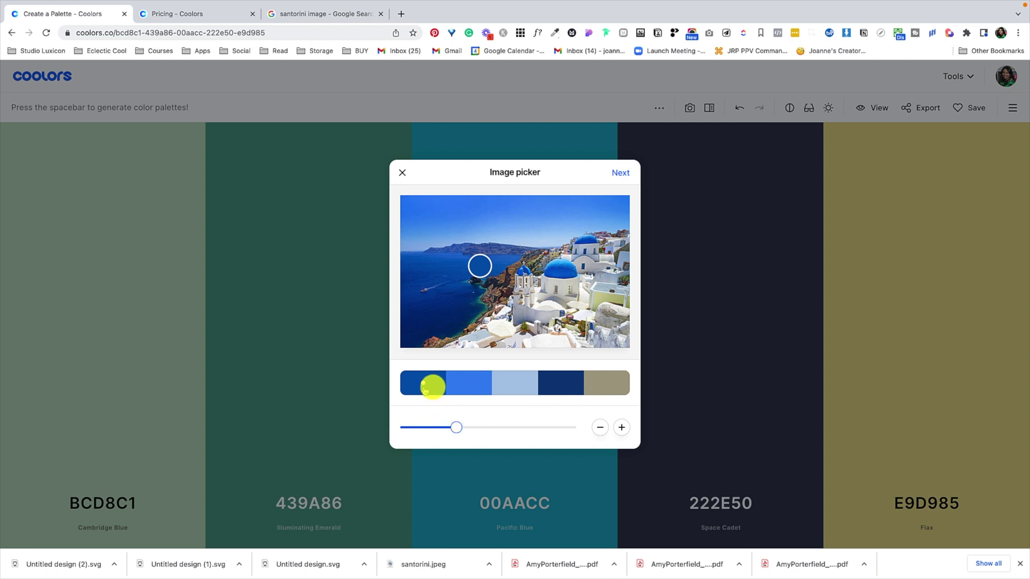
click(618, 174)
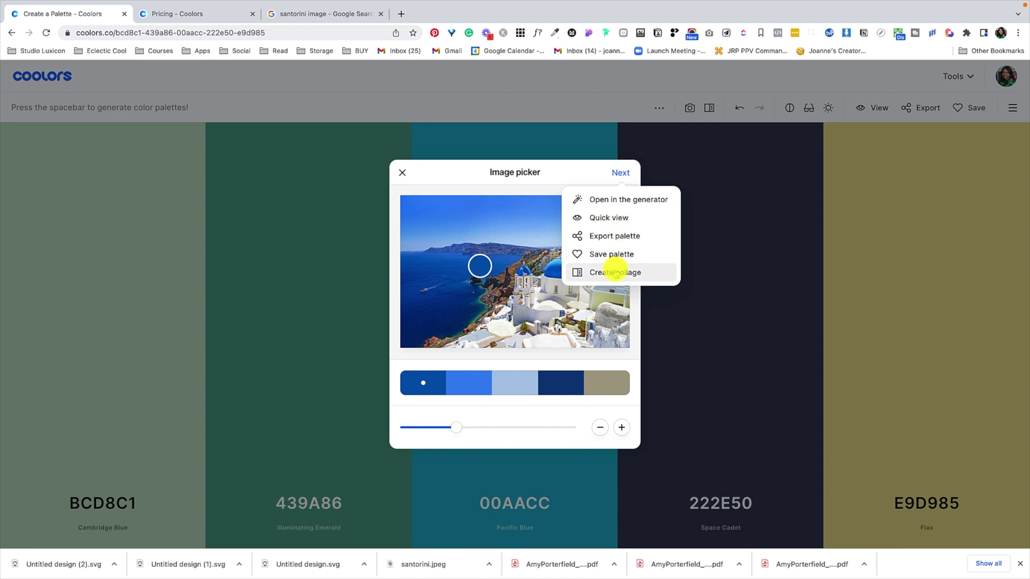
click(629, 201)
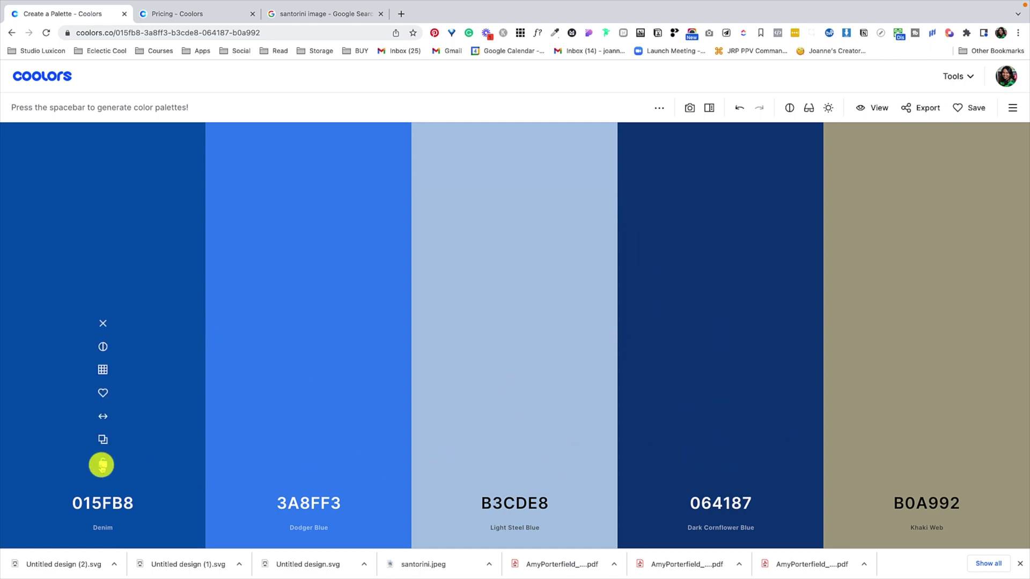
Step: Lock Denim and Light Steel Blue, and replace B0A992 with its shade D4D0C4 Bone
click(102, 464)
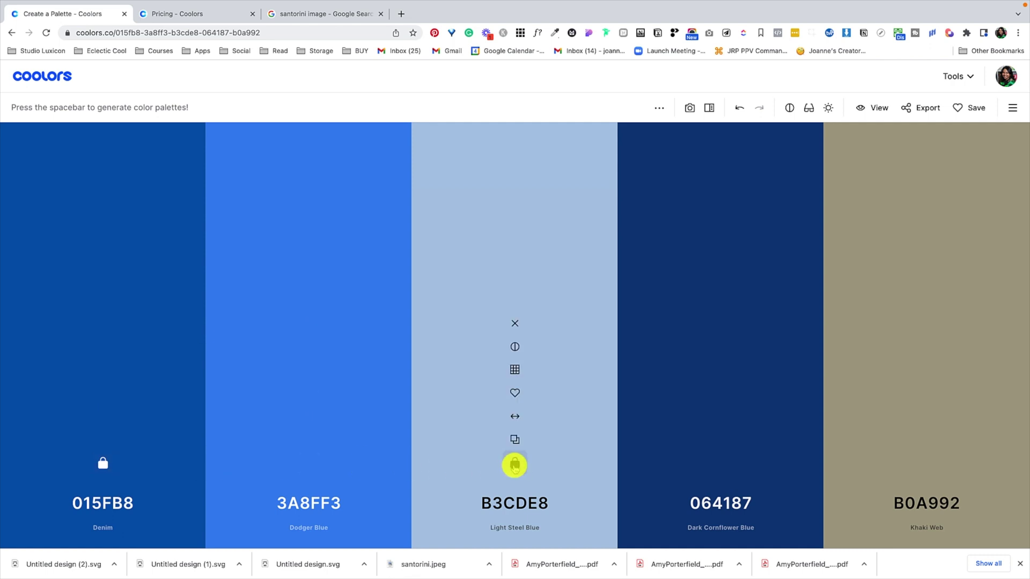
click(515, 464)
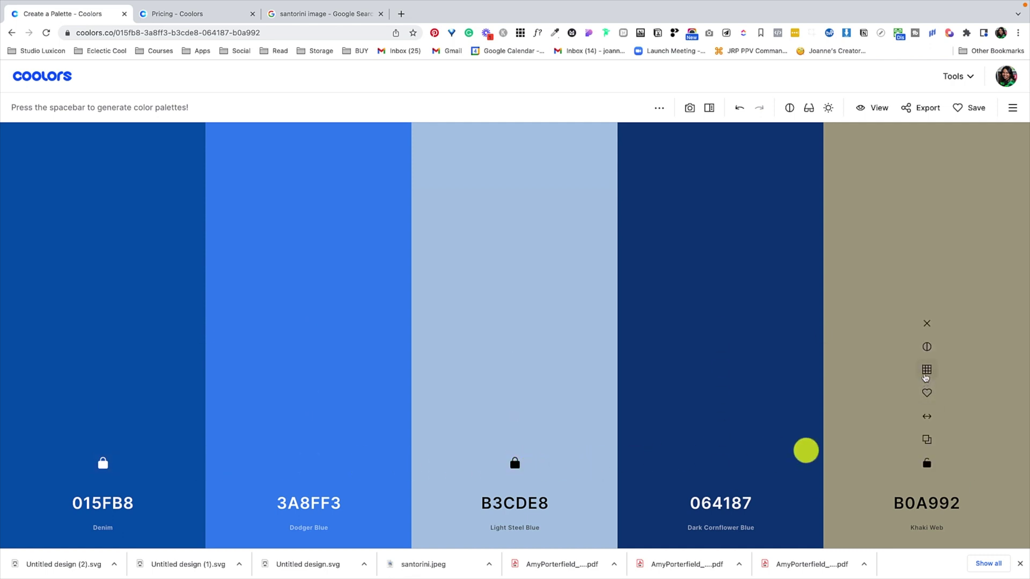
click(928, 443)
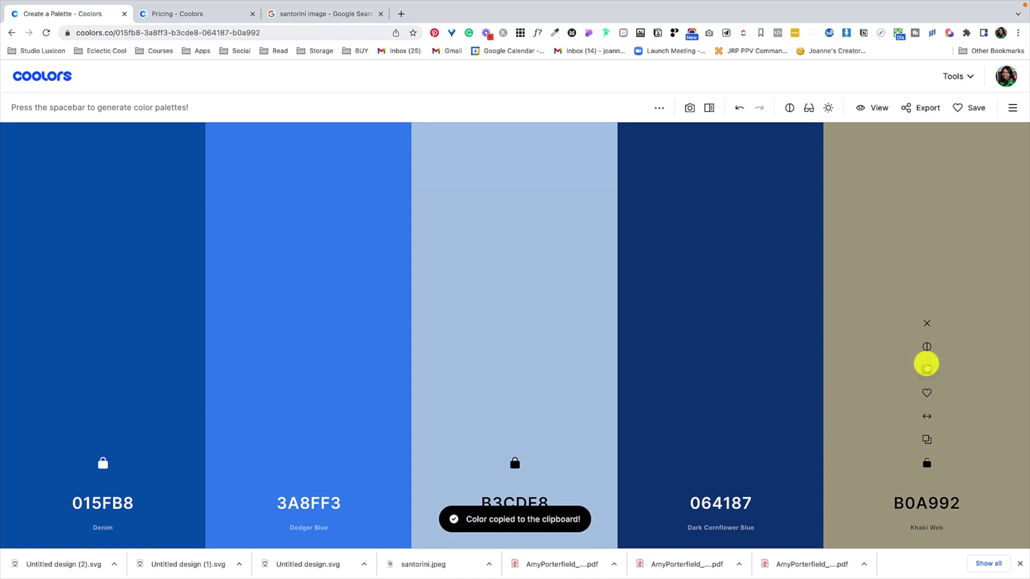
click(926, 368)
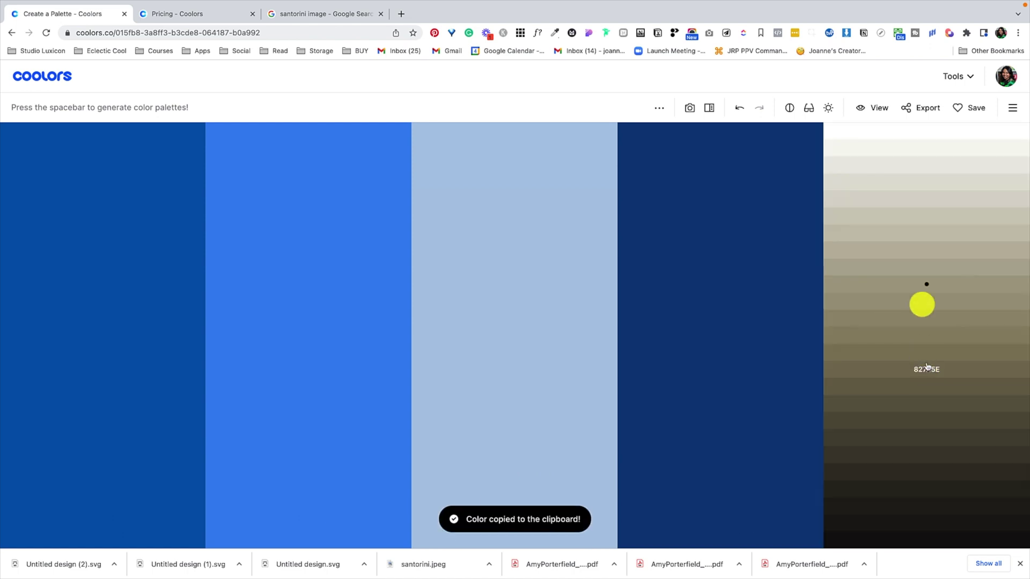
click(917, 220)
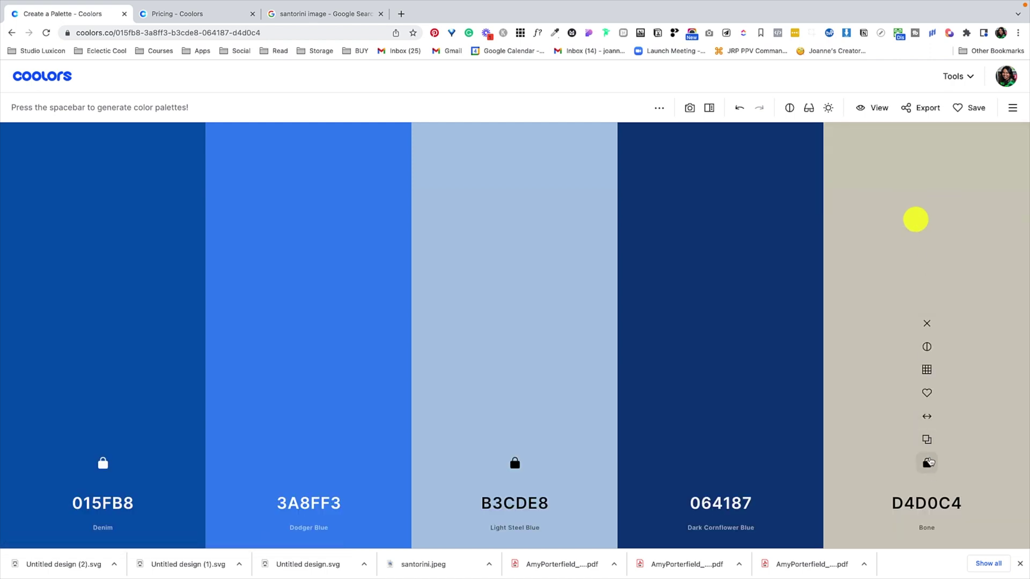
Step: Reorder columns to Bone, Light Steel Blue, Dodger Blue, Denim, Dark Cornflower Blue
drag(926, 416, 80, 410)
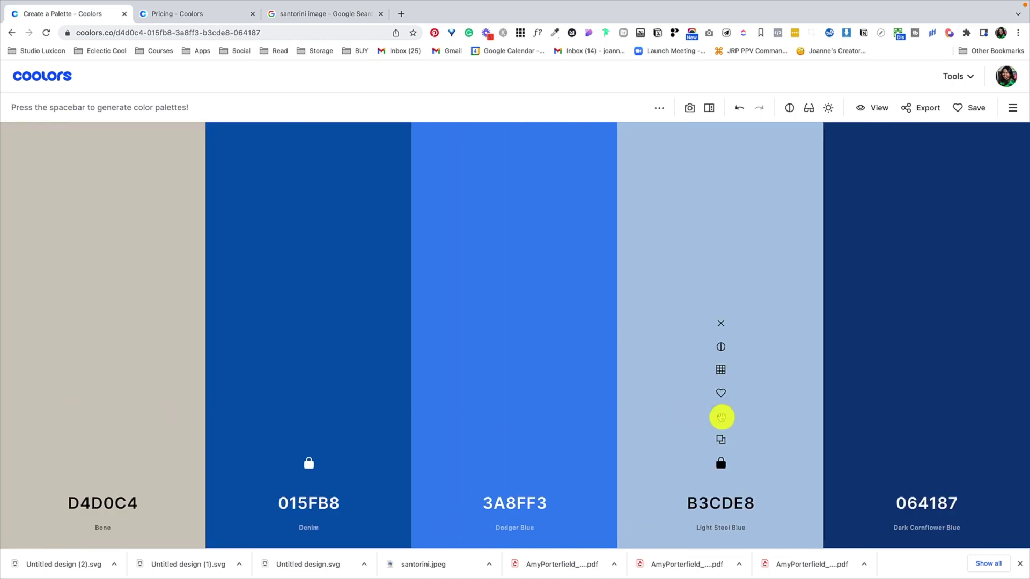
mouse_move(721, 416)
mouse_down()
mouse_move(297, 414)
mouse_move(317, 412)
mouse_up()
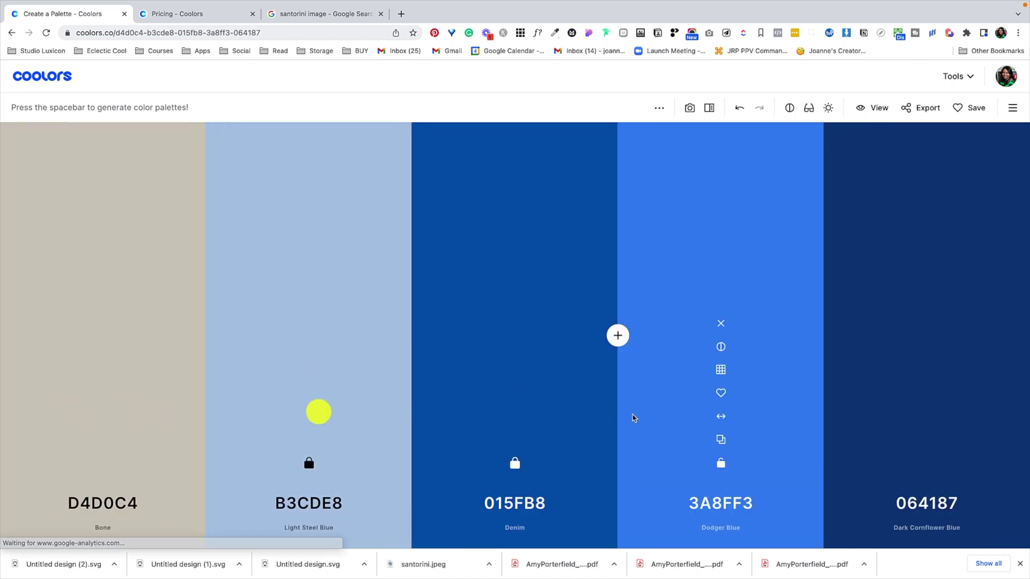
drag(726, 416, 518, 416)
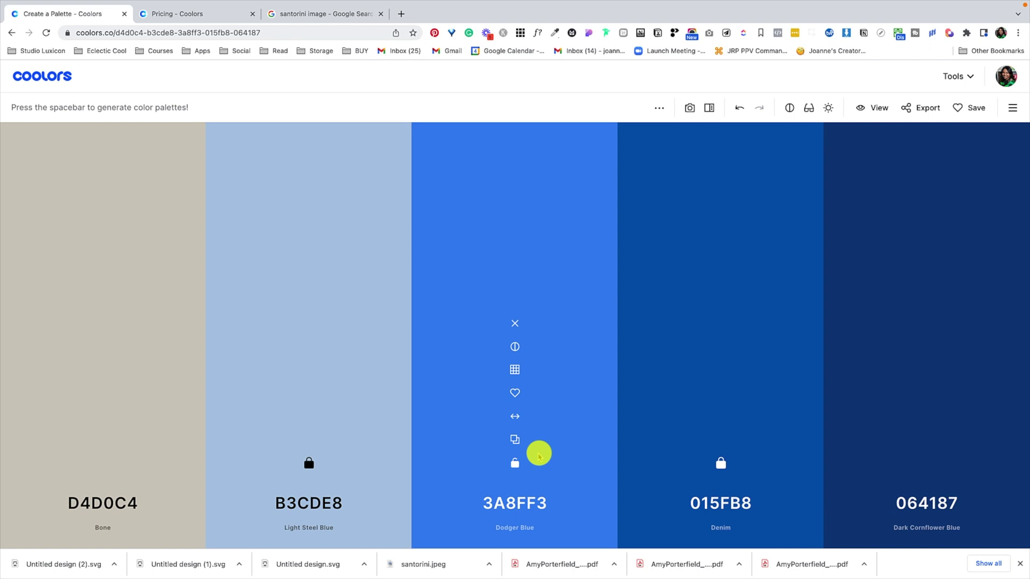
Step: Generate new colours for the unlocked columns, undoing and redoing to compare combinations
key(space)
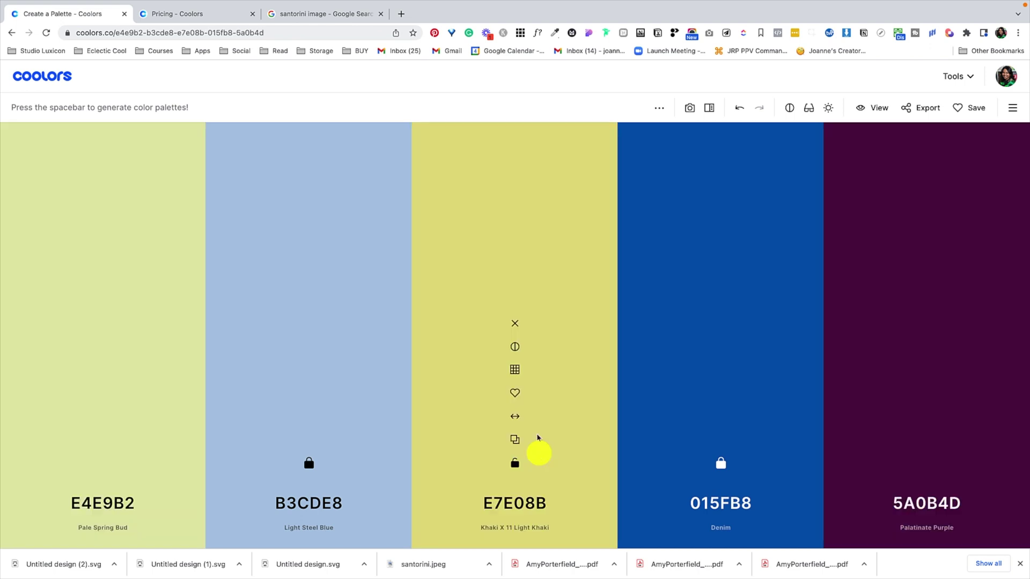
key(ctrl+z)
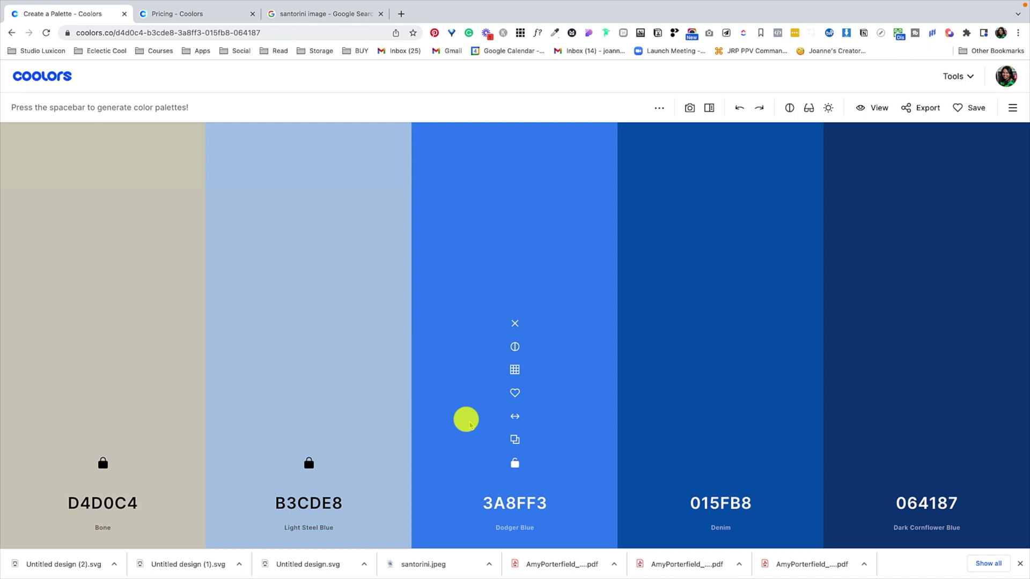
key(space)
key(space)
key(space)
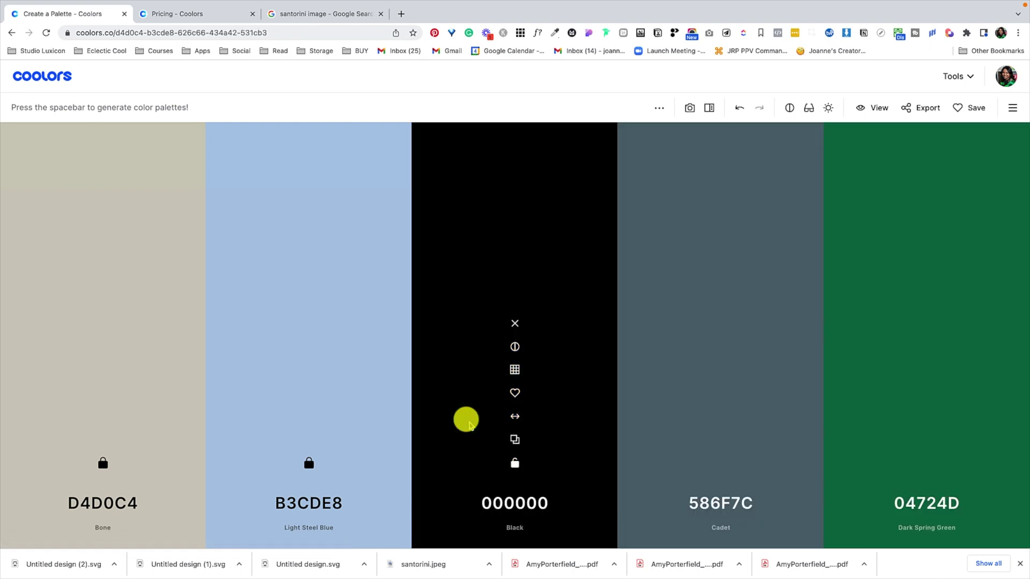
key(space)
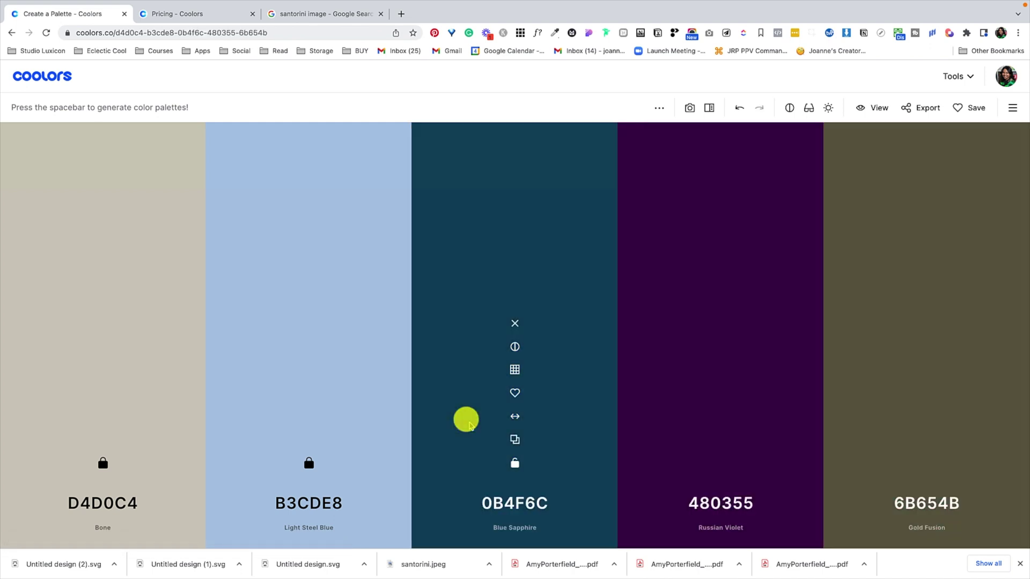
key(space)
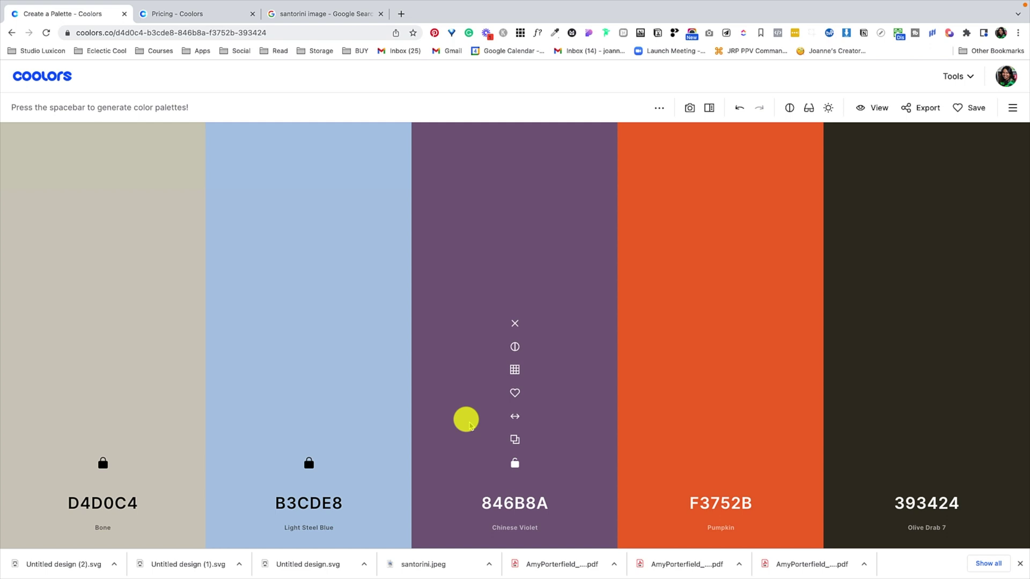
key(space)
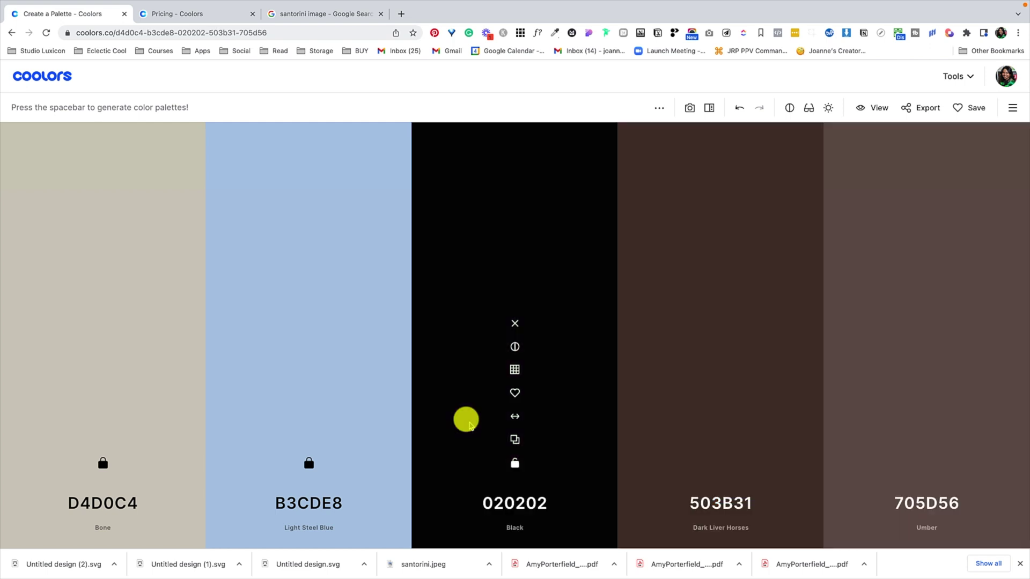
key(ctrl+z)
key(ctrl+z)
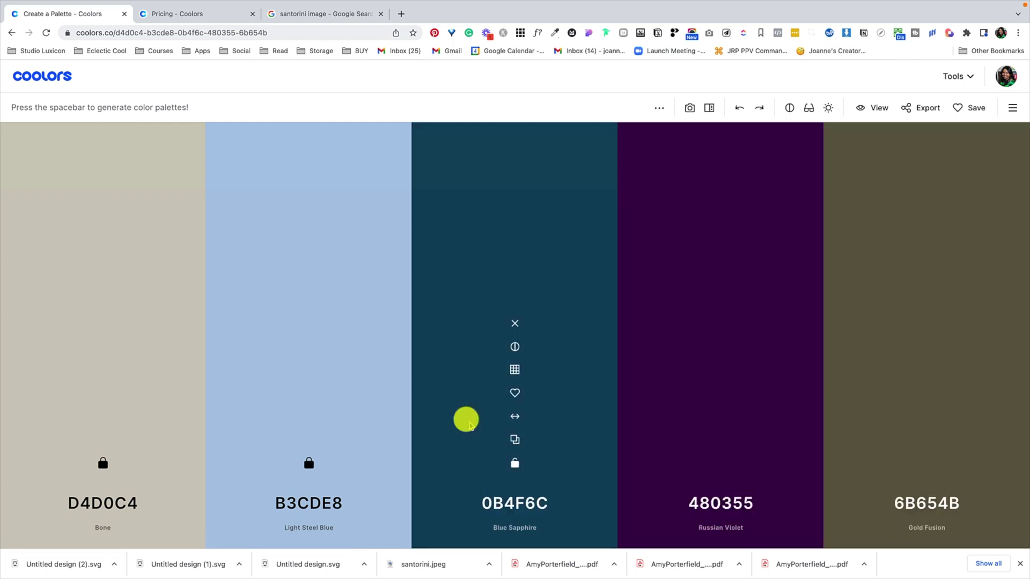
key(ctrl+z)
key(ctrl+z)
key(space)
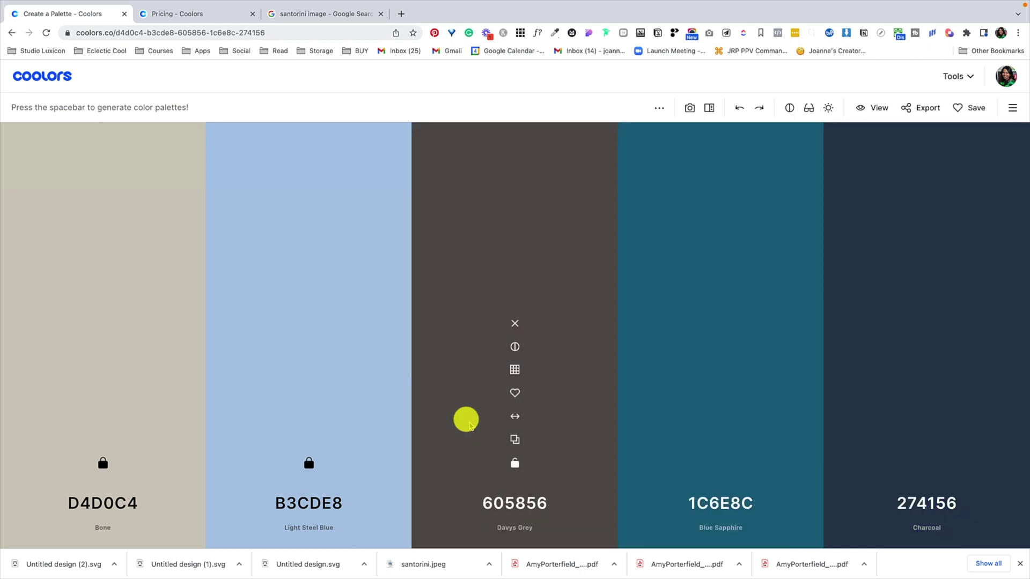
key(space)
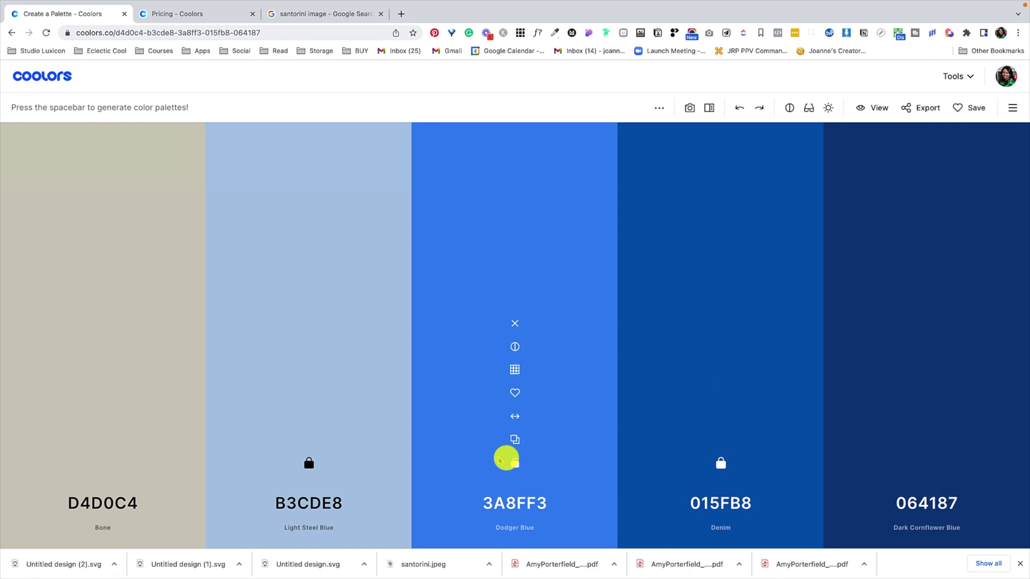
key(space)
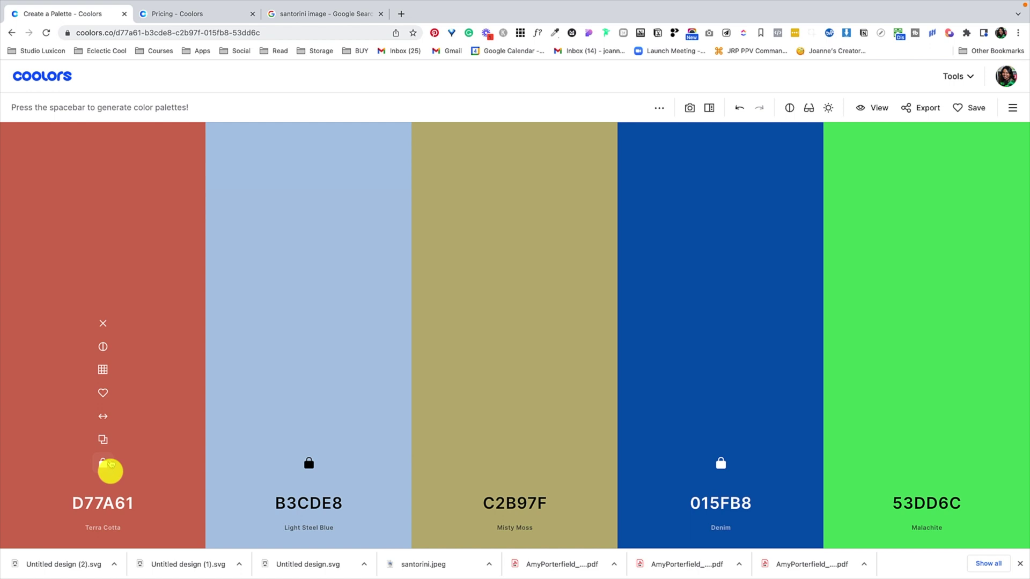
Step: Move Terra Cotta to the middle and regenerate until Jasmine and Dark Red appear
drag(103, 416, 512, 441)
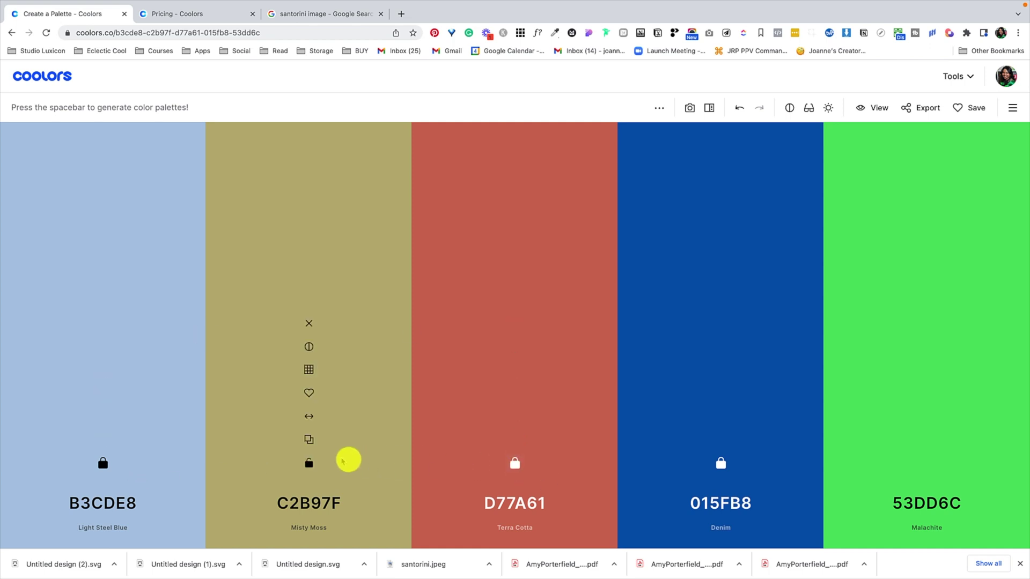
key(space)
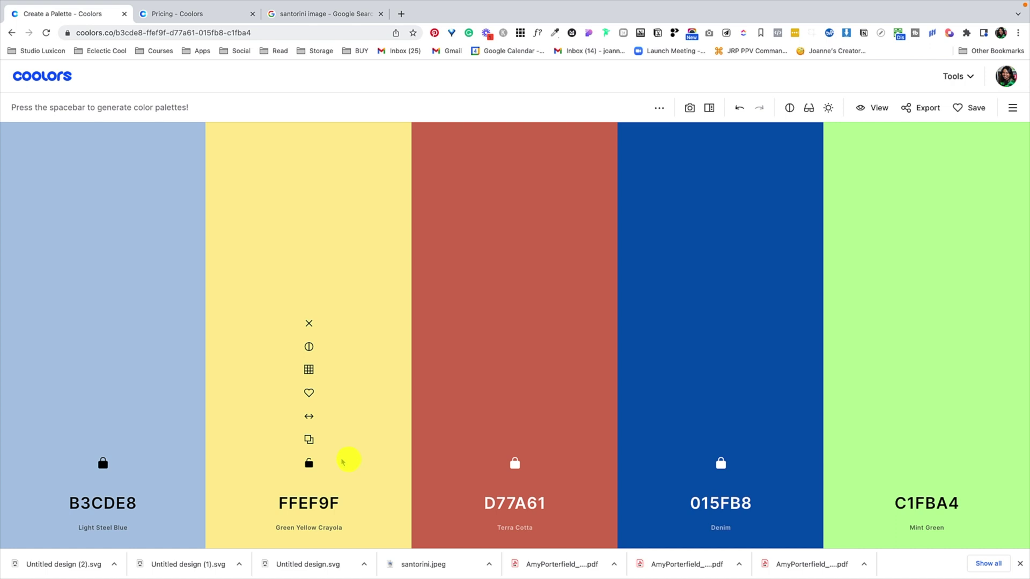
key(space)
key(space)
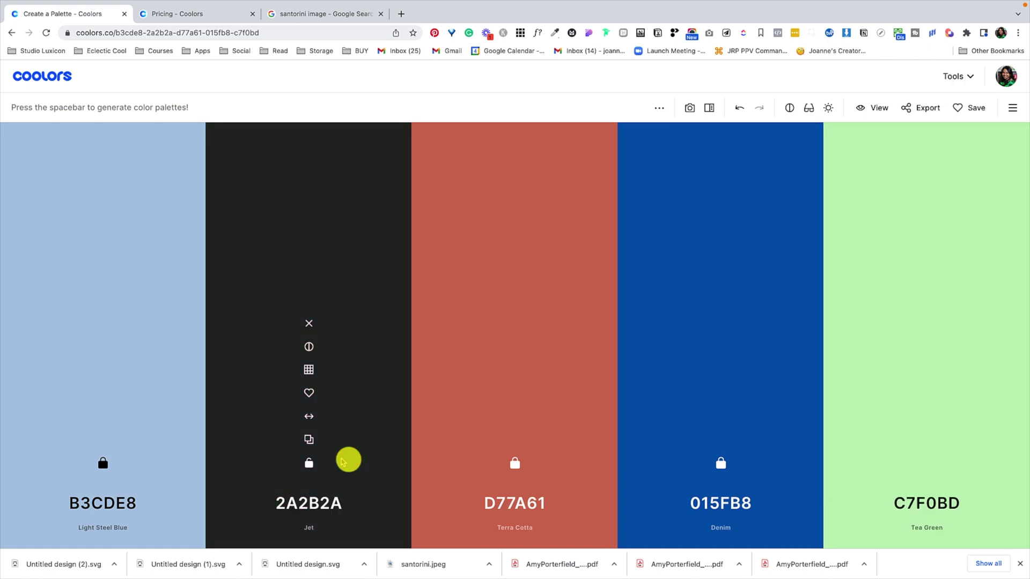
key(space)
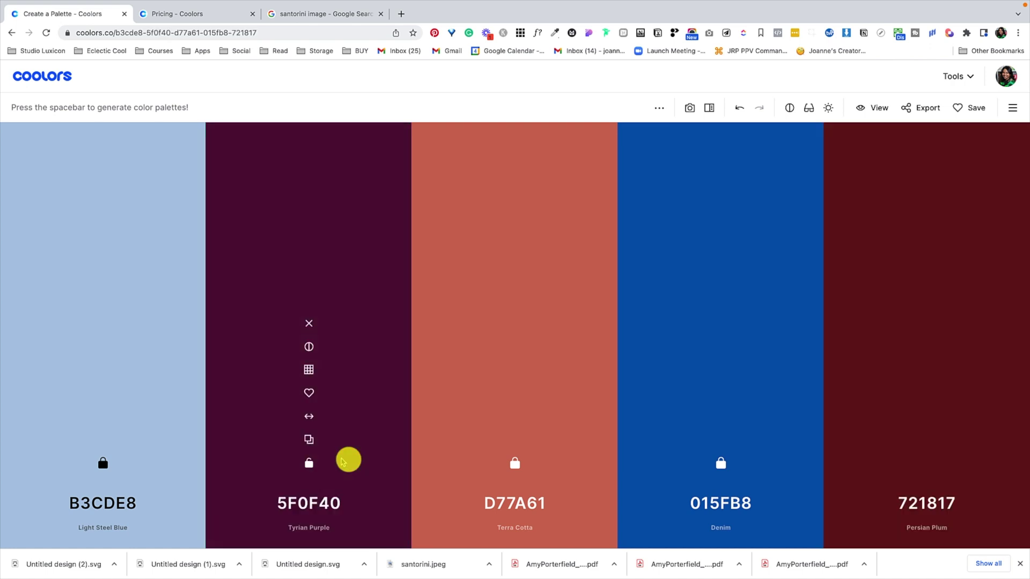
key(space)
key(space)
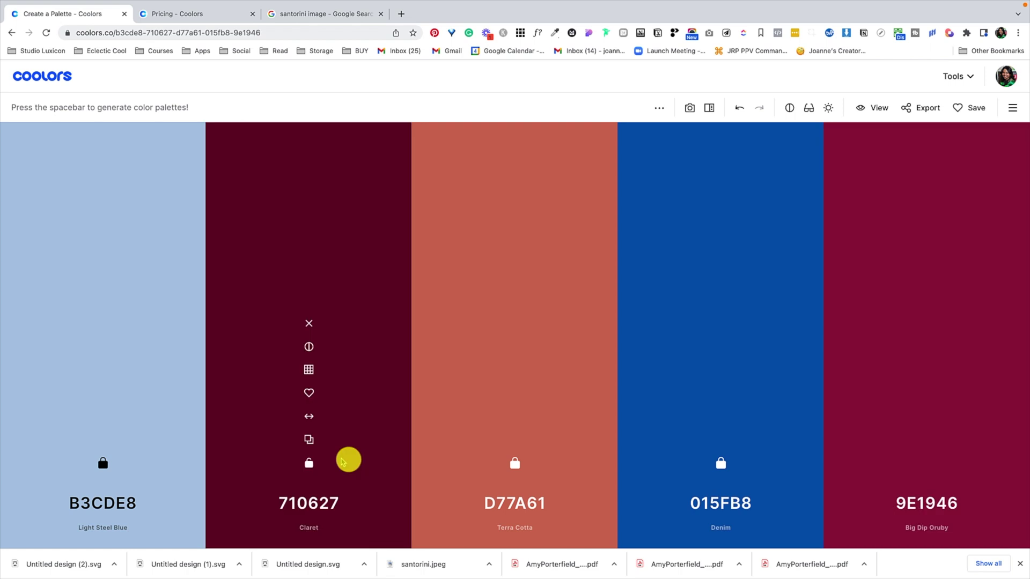
key(space)
key(space)
key(space)
key(space)
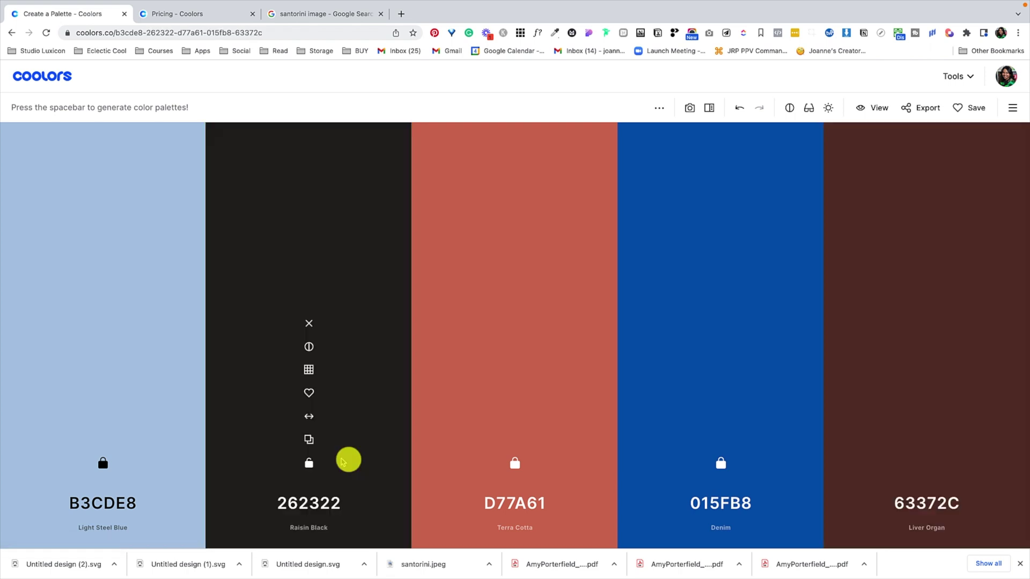
key(space)
key(space)
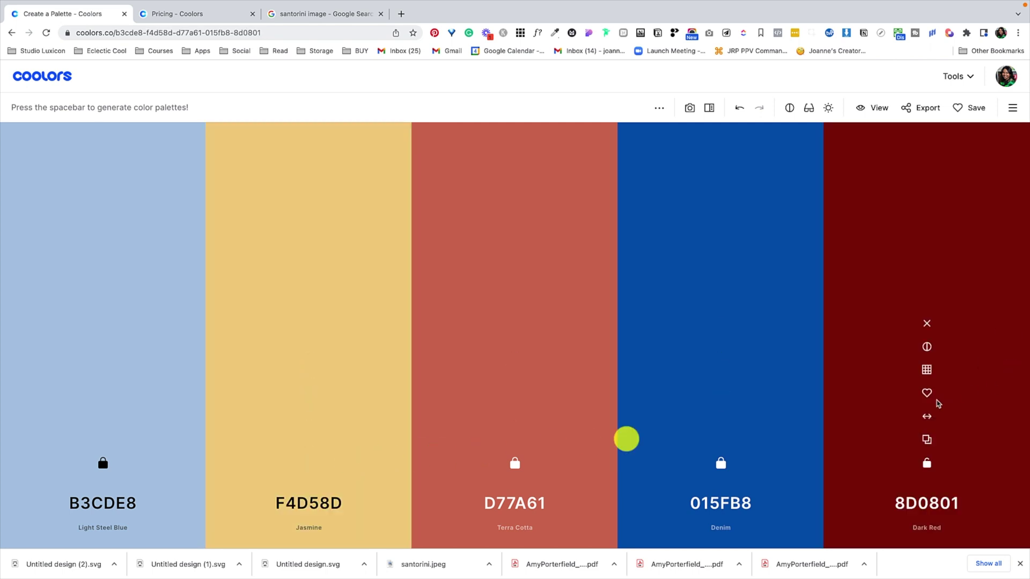
Step: Move Dark Red to the second column and lighten it to the Melon shade FFB2AE
drag(927, 416, 320, 446)
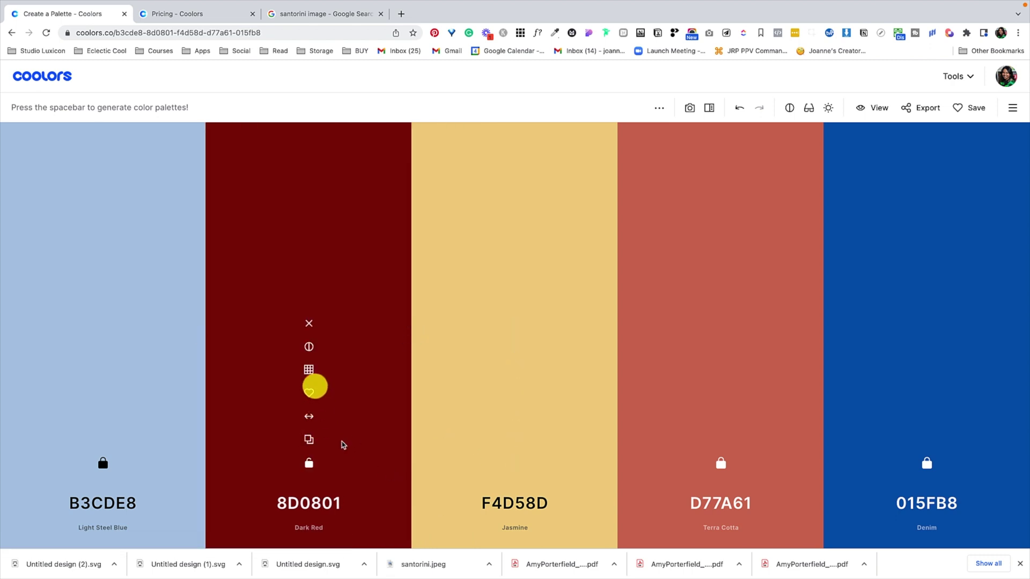
click(309, 371)
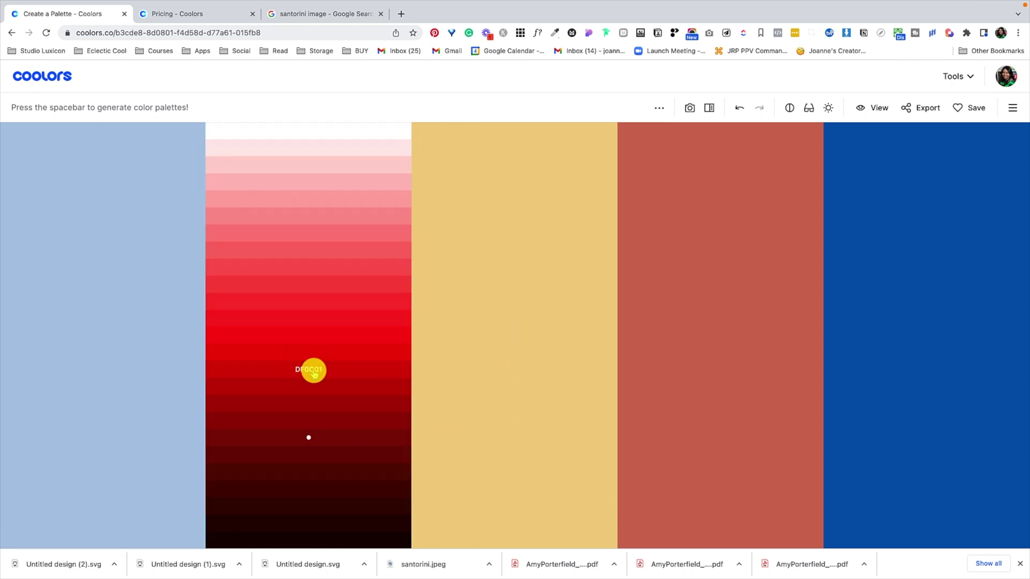
click(346, 206)
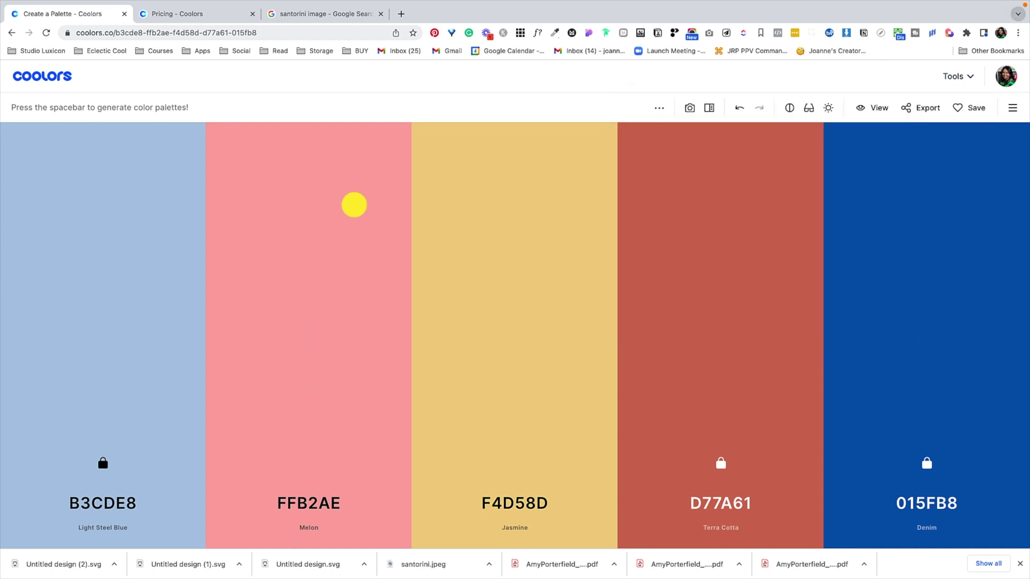
click(960, 110)
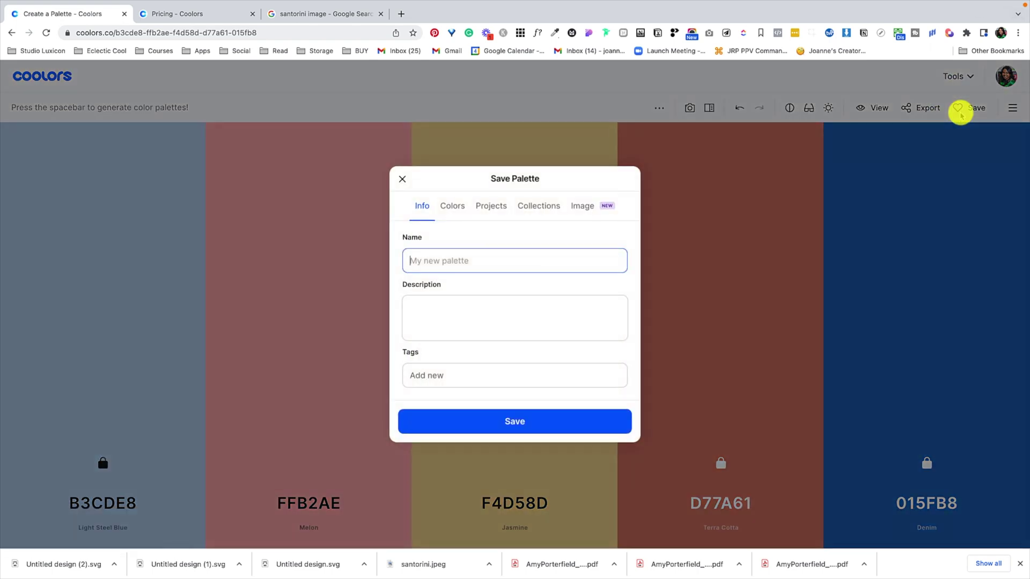
Step: Save the palette as 'Santorini Palette' with the tag 'Web'
click(587, 263)
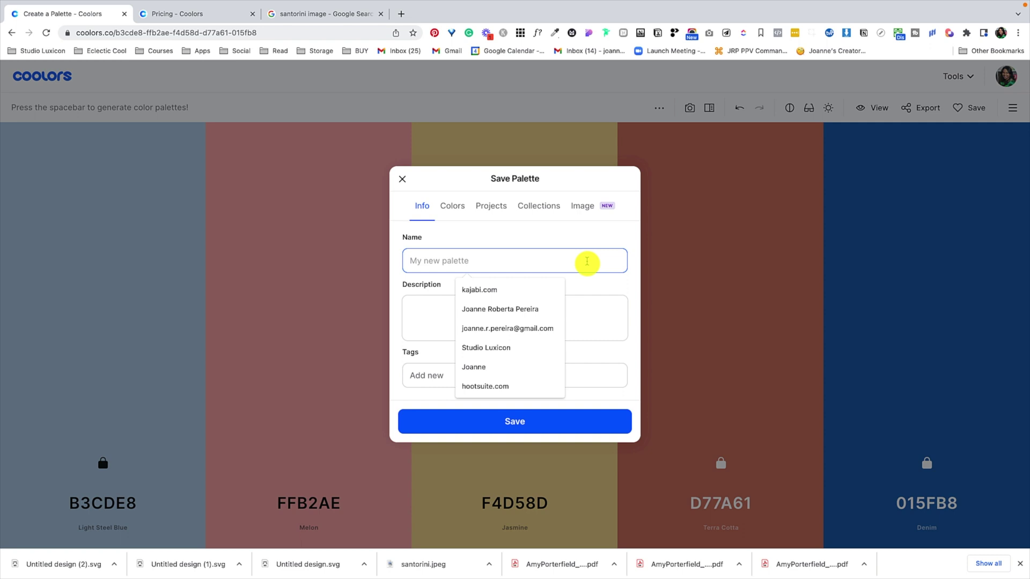
text(Santorini Palette)
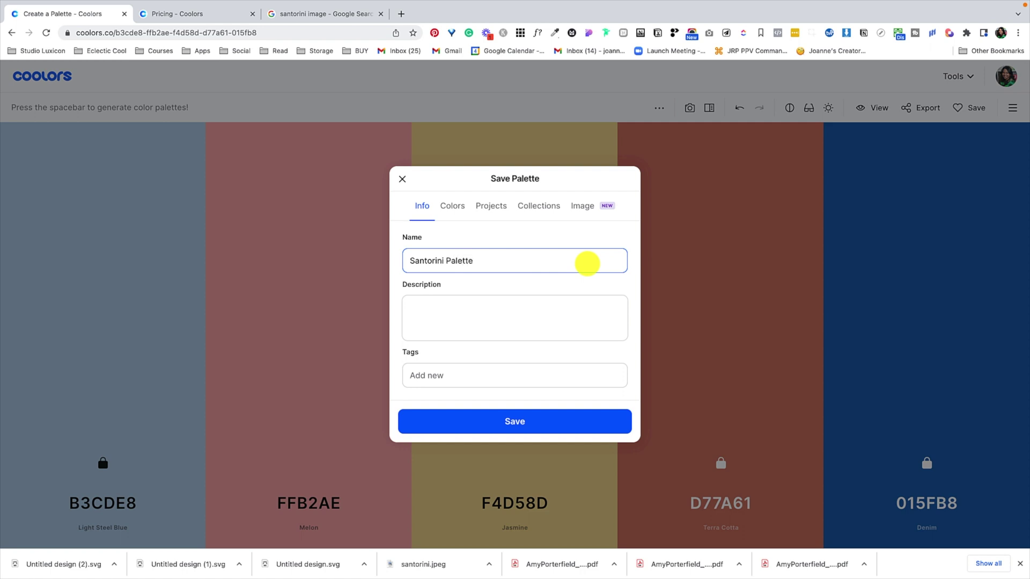
click(533, 378)
text(Web)
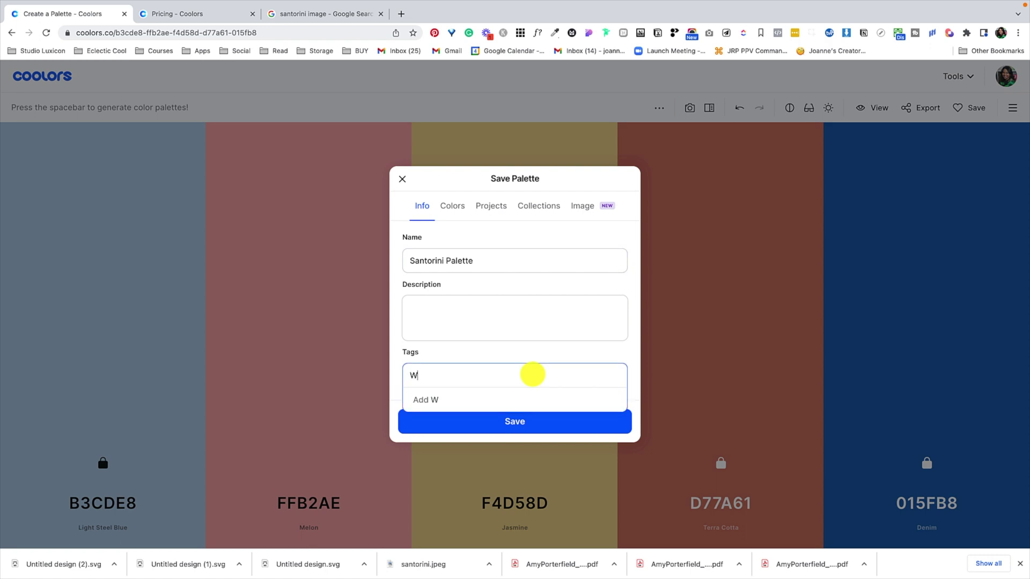
click(536, 418)
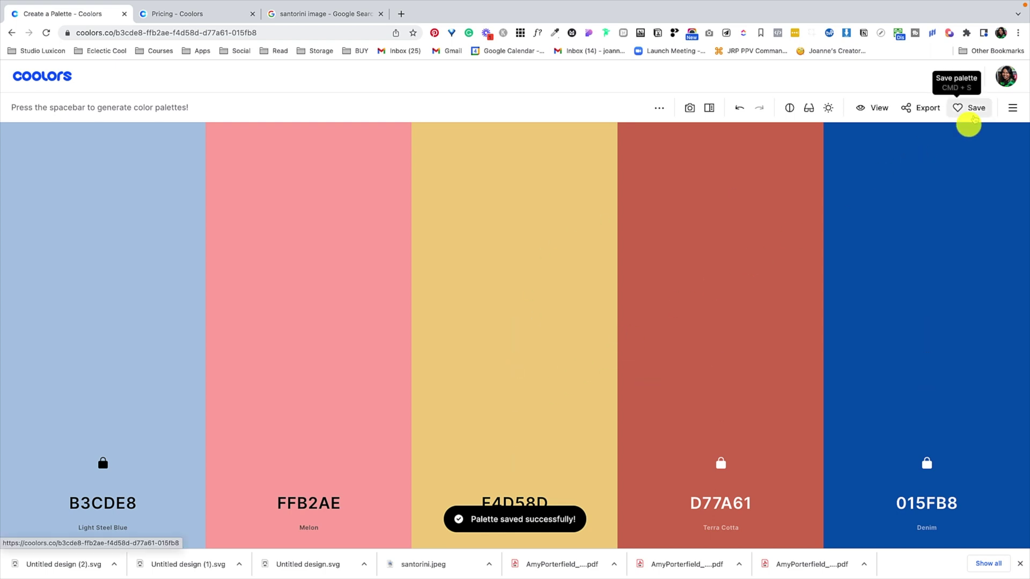
click(936, 112)
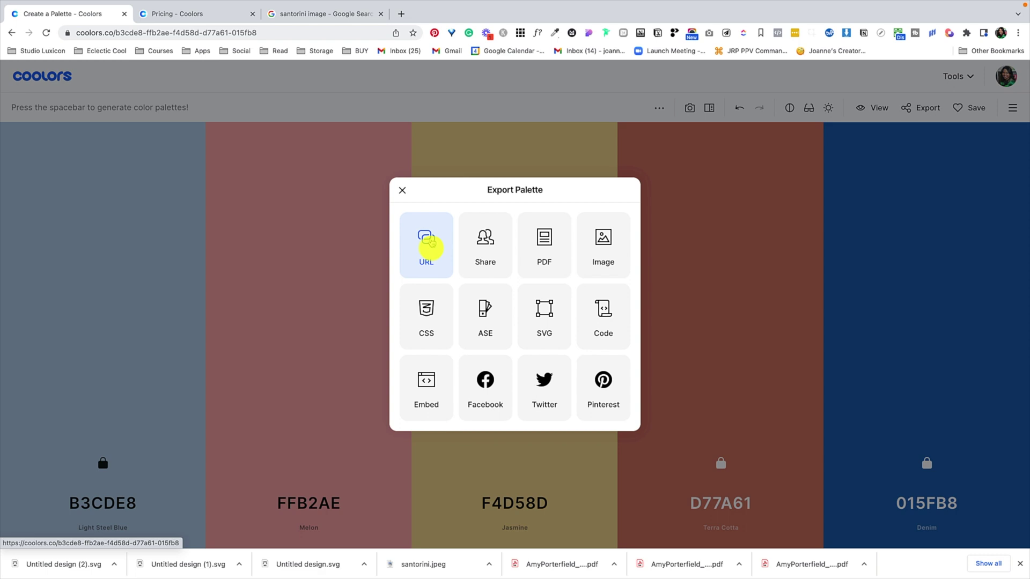
click(403, 191)
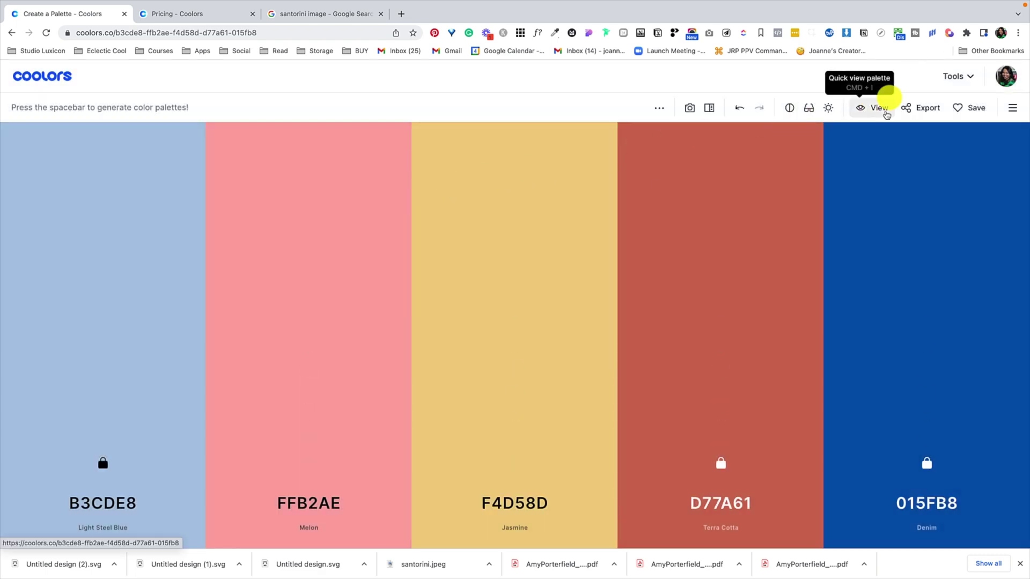
Step: Close Quick view, lock Melon and Jasmine, and copy the B3CDE8 hex code
click(875, 108)
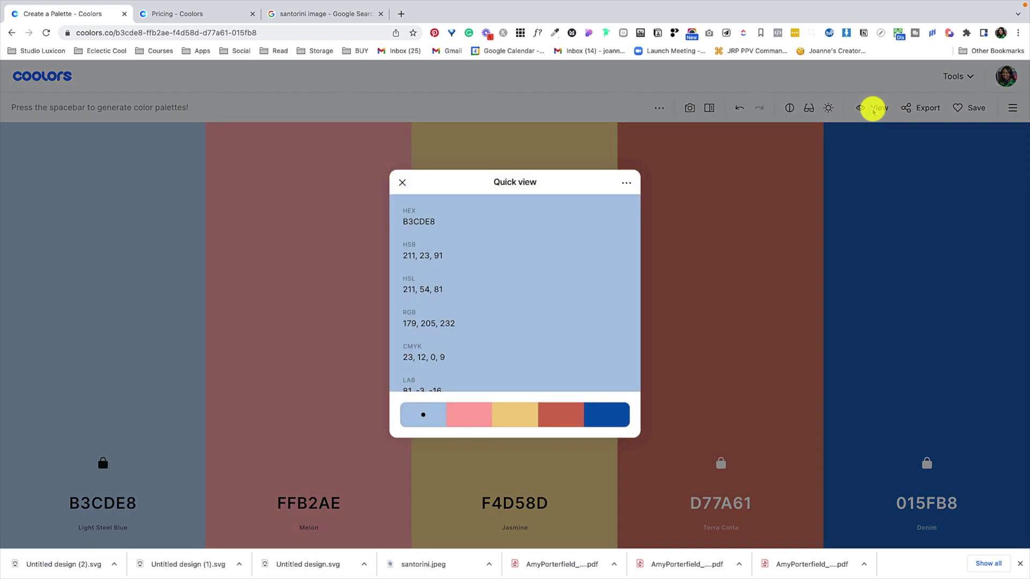
click(403, 183)
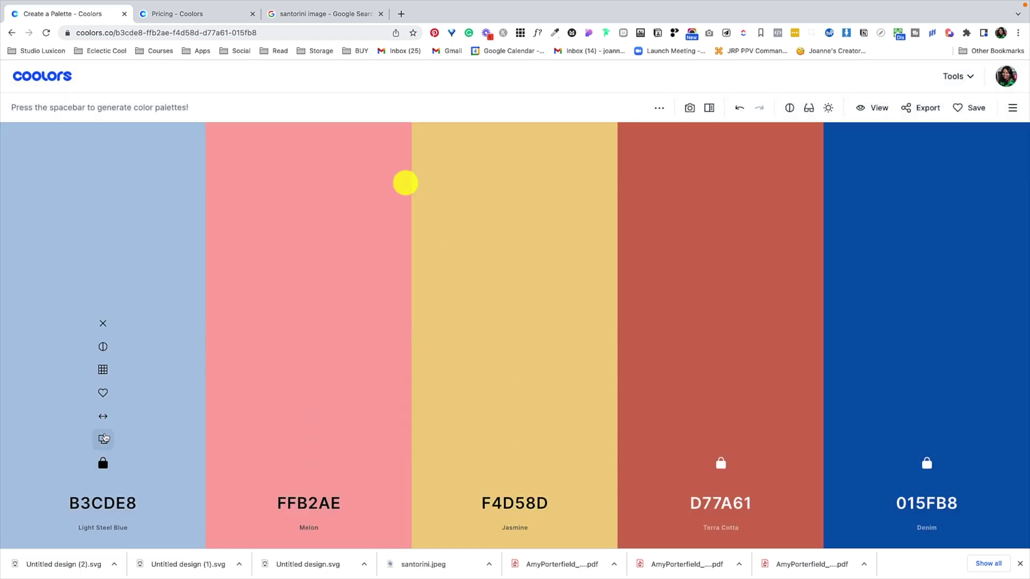
click(309, 463)
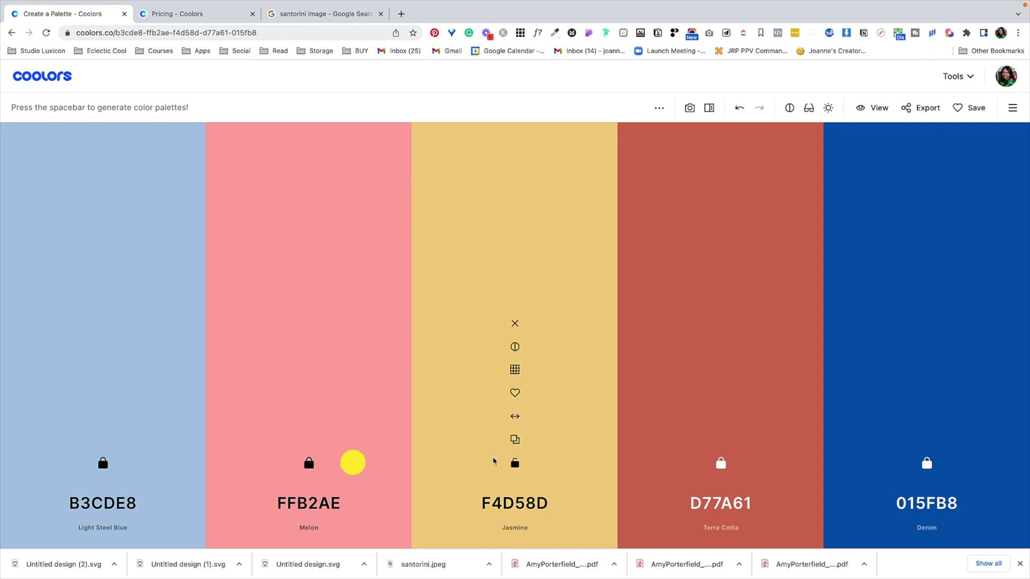
click(523, 465)
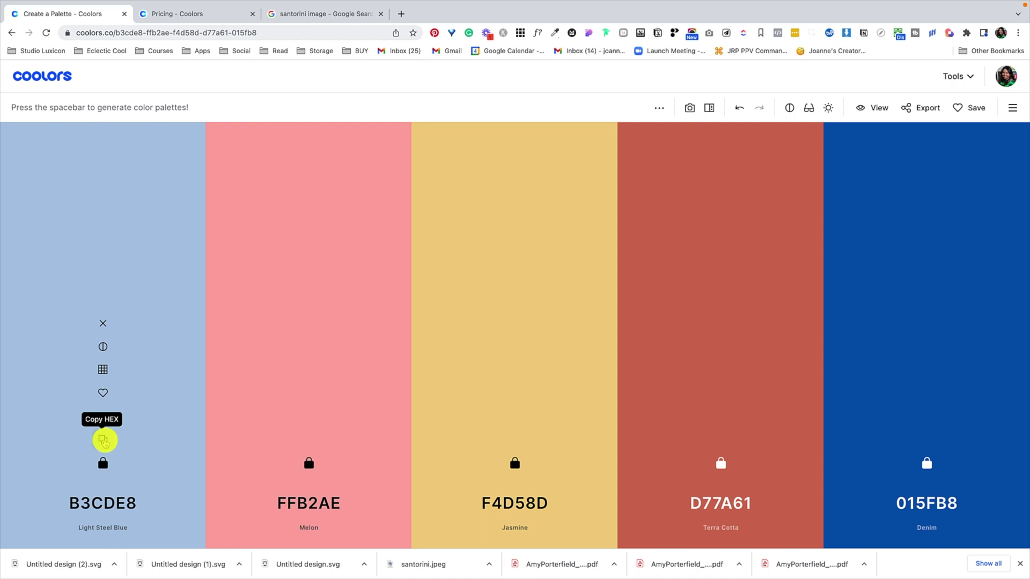
click(104, 441)
Step: Switch the B3CDE8 colour panel to RGB mode and copy its value
click(103, 500)
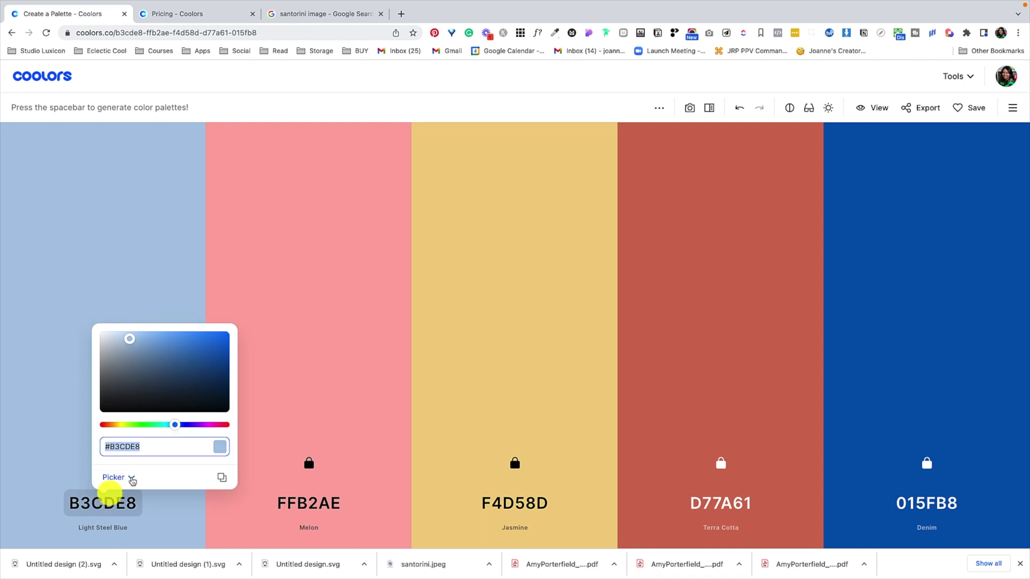
click(131, 477)
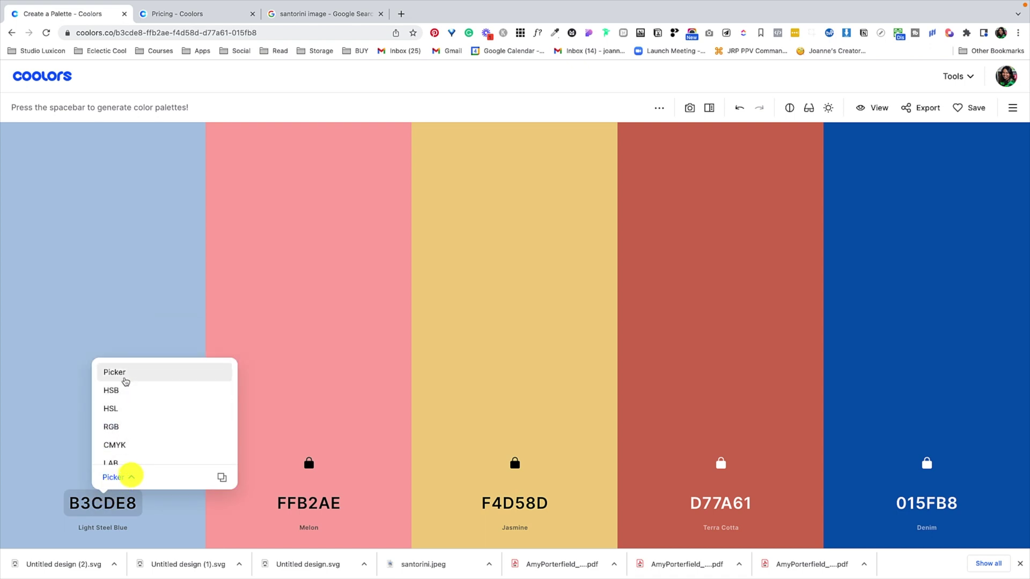
scroll(119, 463, down, 5)
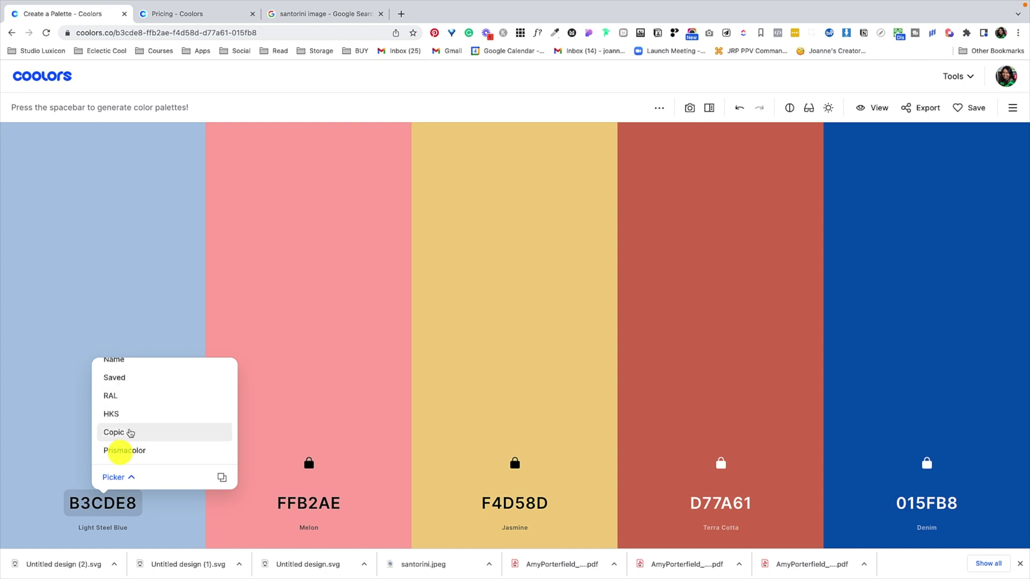
scroll(131, 431, up, 5)
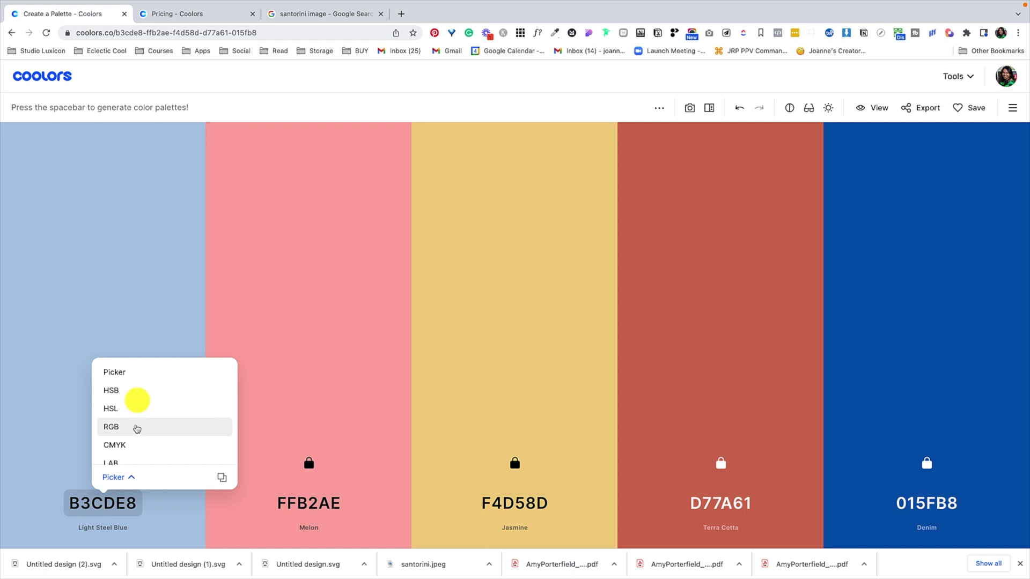
click(137, 427)
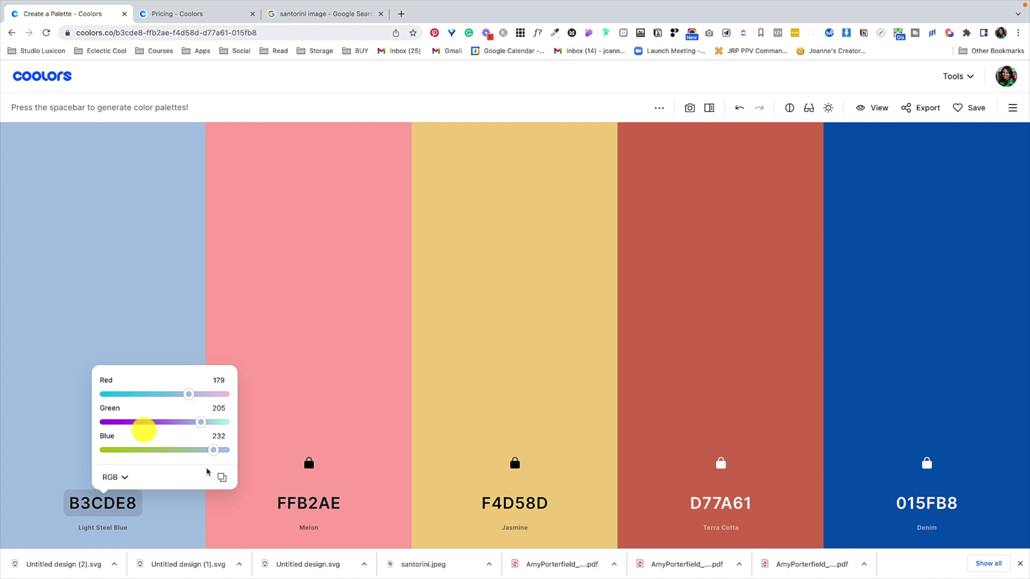
click(224, 479)
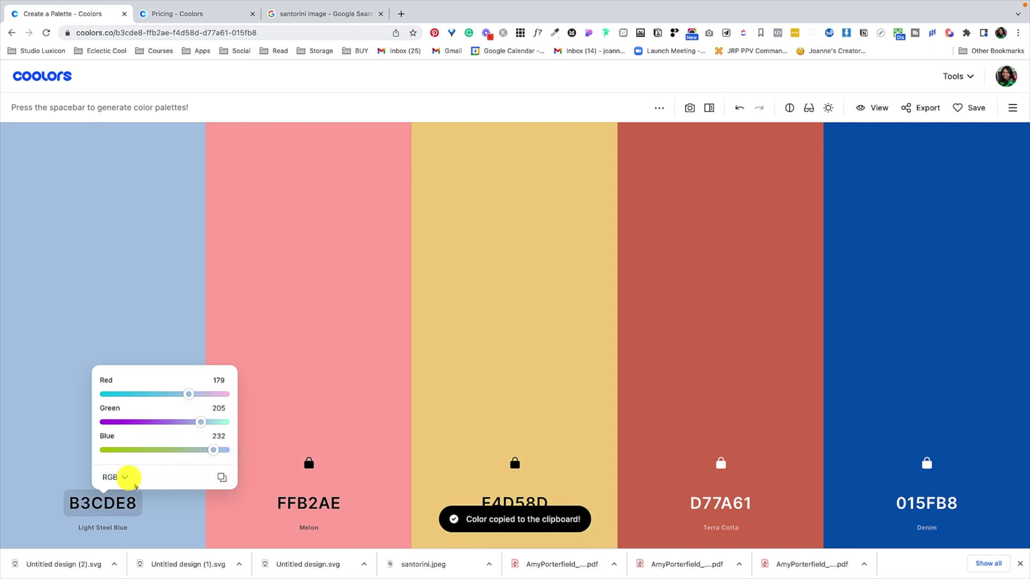
Step: Switch the colour panel to CMYK mode, then close it
click(122, 478)
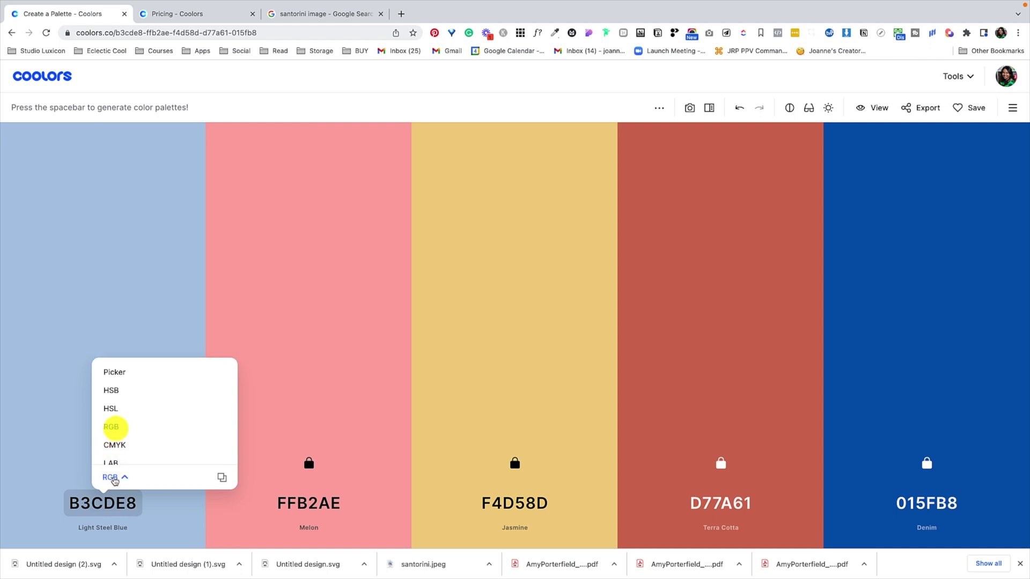
scroll(125, 449, down, 1)
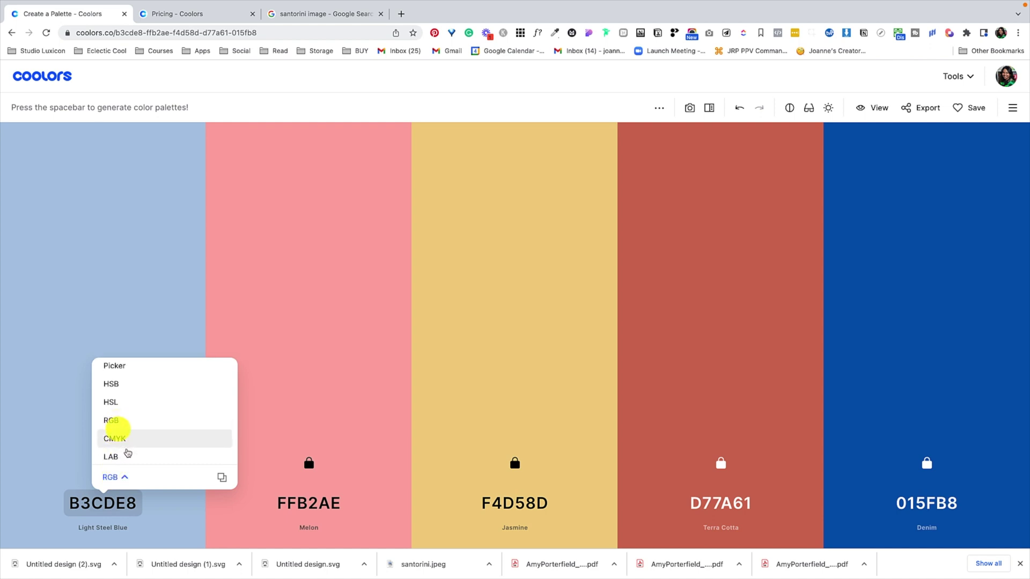
click(130, 439)
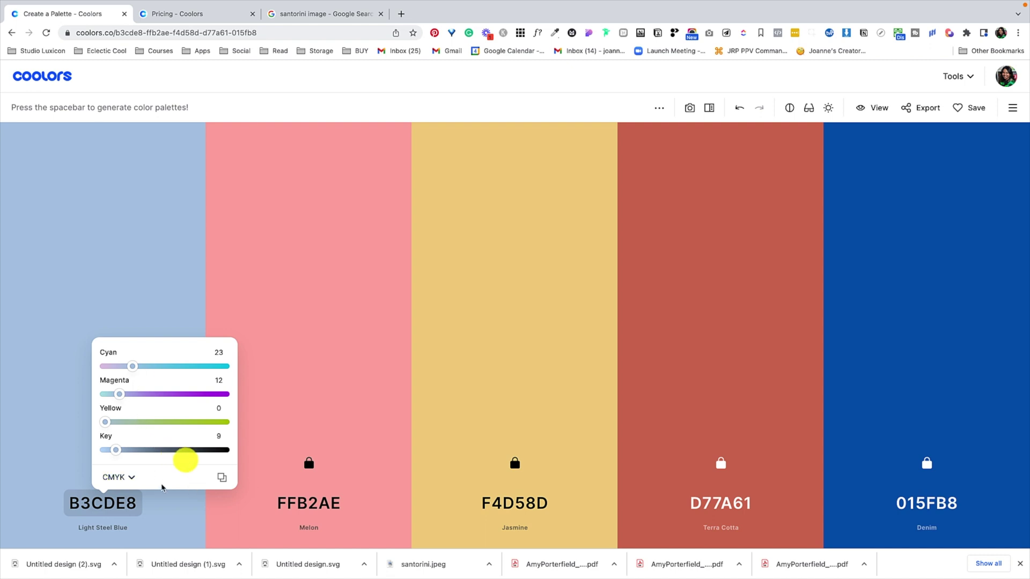
click(191, 517)
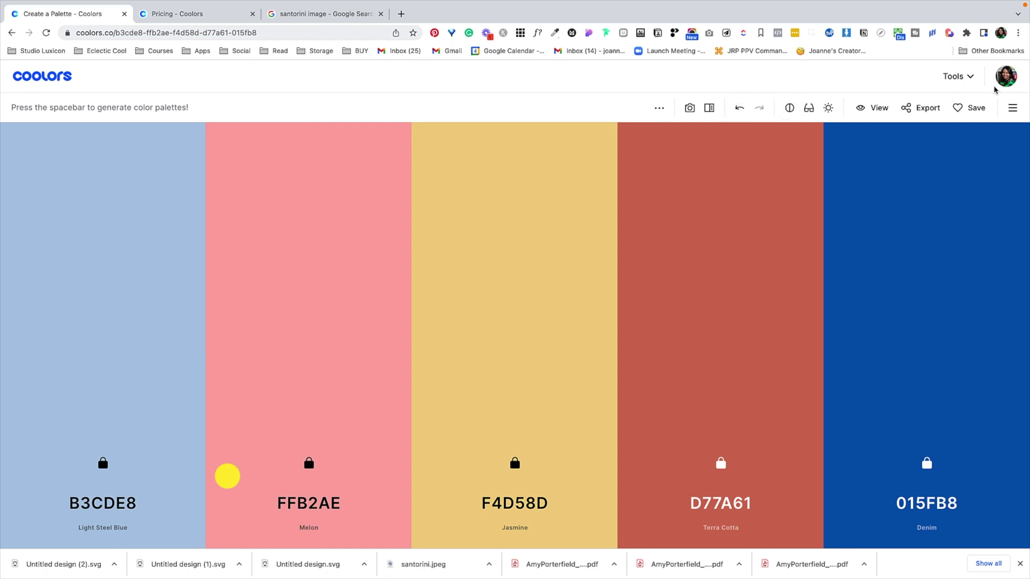
click(956, 77)
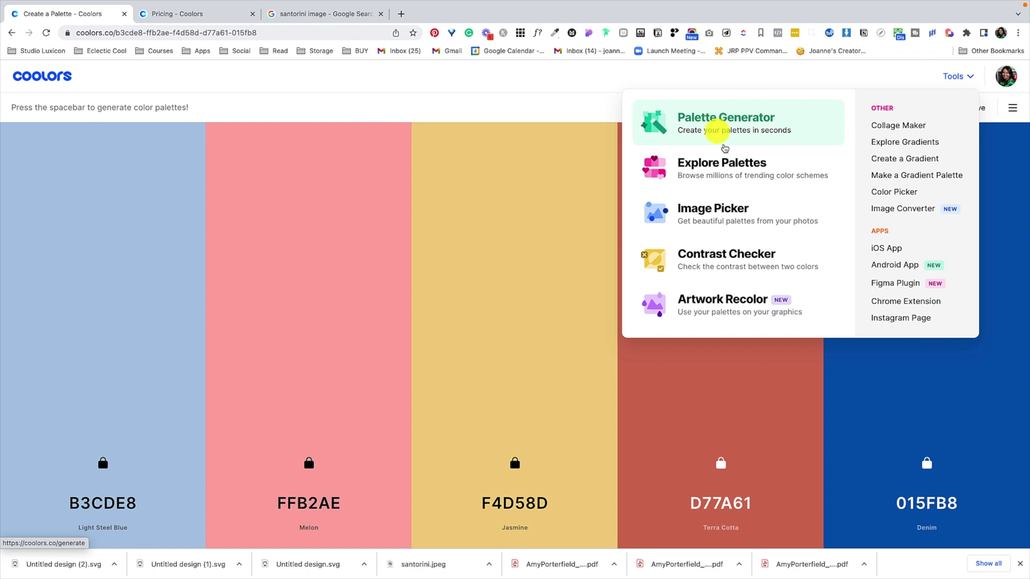
Step: Open Coolors' Image Picker tool
click(724, 211)
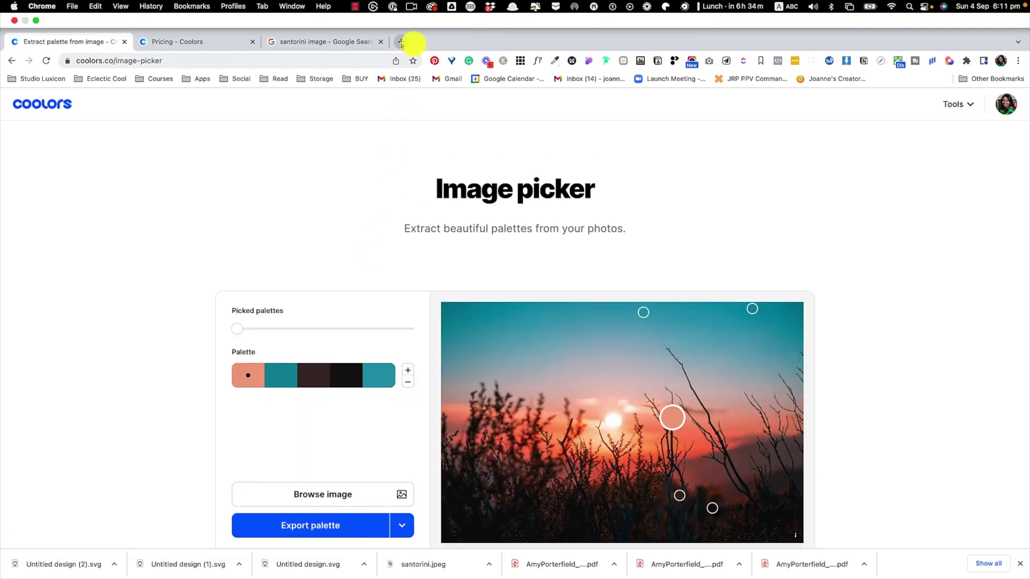
scroll(614, 427, down, 1)
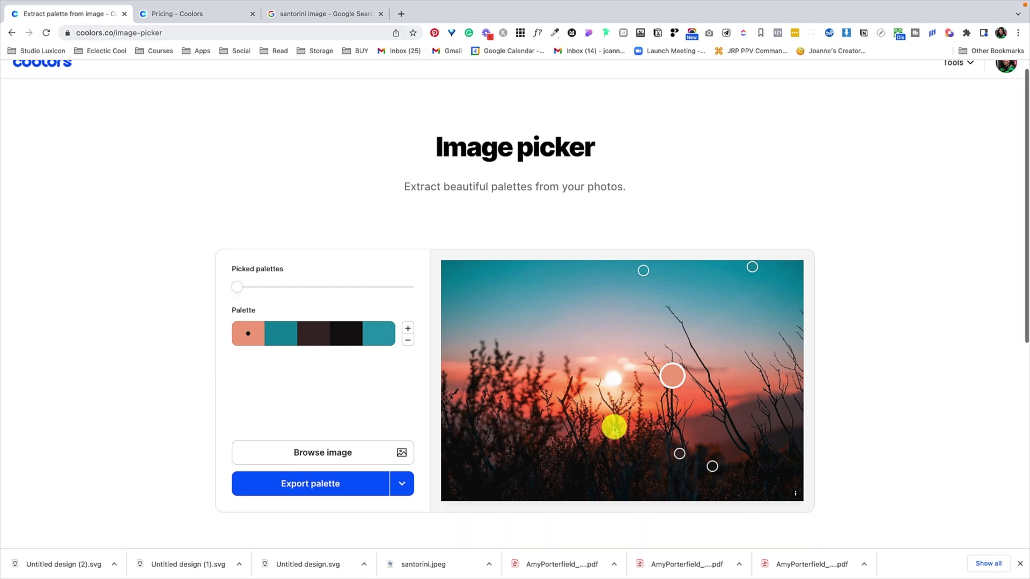
scroll(613, 428, up, 1)
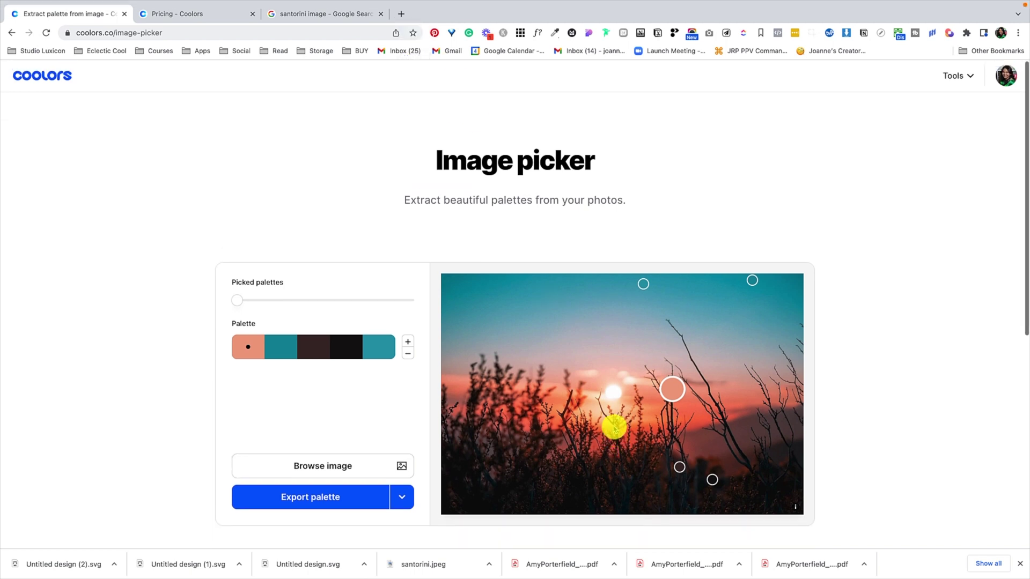
Step: Load pinterest.com in a new browser tab
click(402, 14)
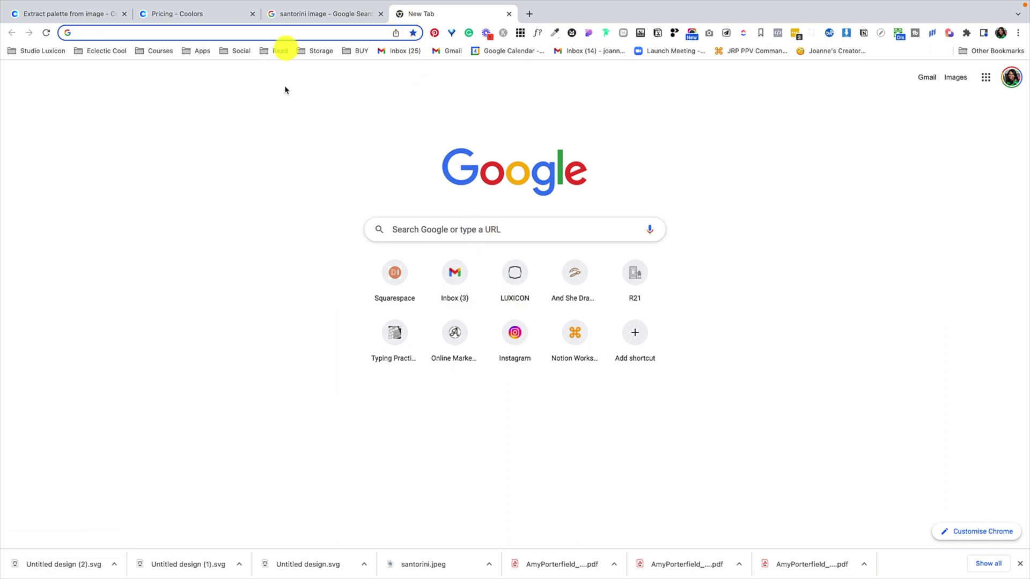
click(287, 32)
text(pinterest.com)
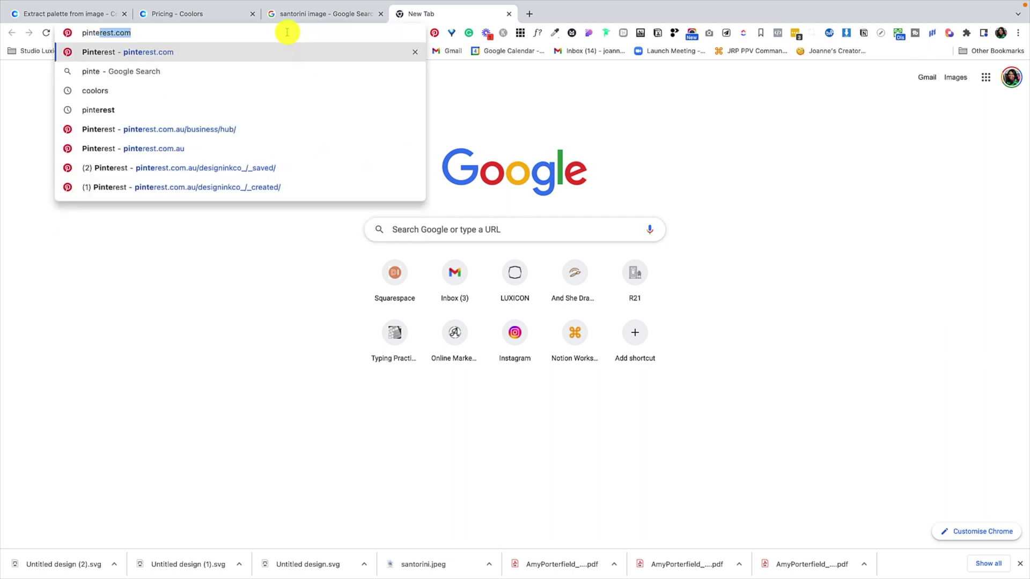
key(Return)
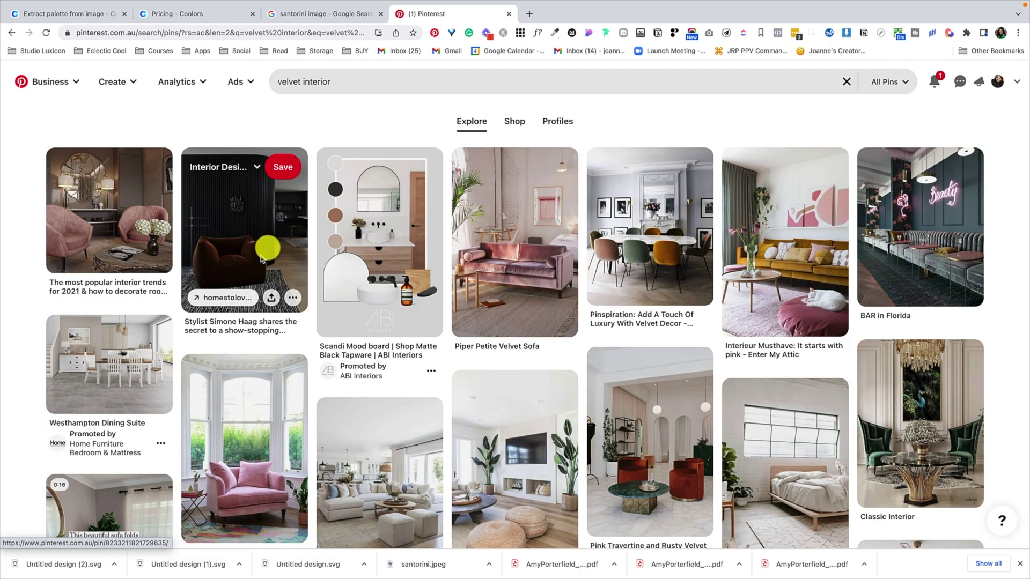
Step: Download the velvet armchair and Pinspiration dining pin images, then return to the Coolors Image Picker tab
mouse_move(244, 274)
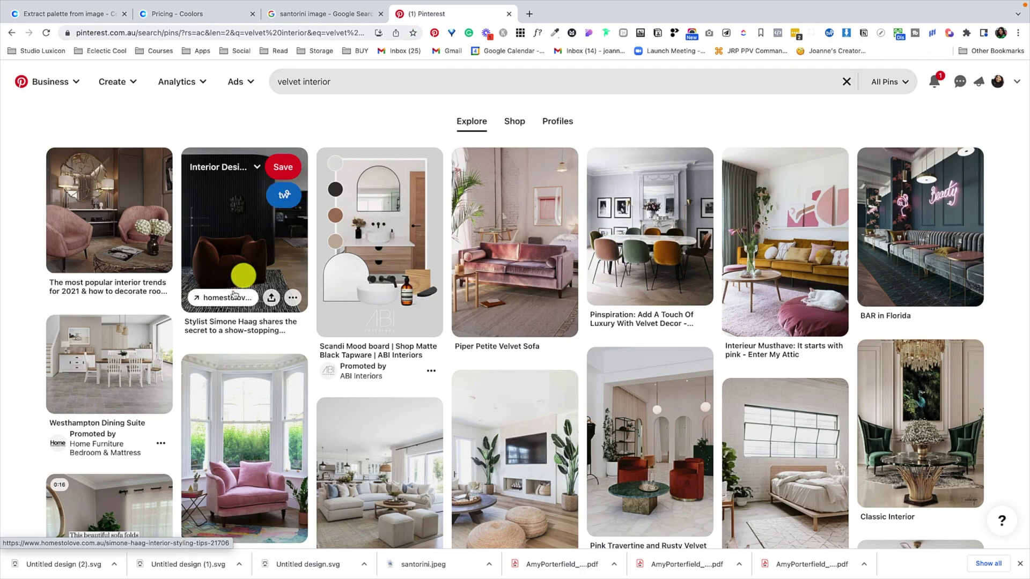
click(292, 297)
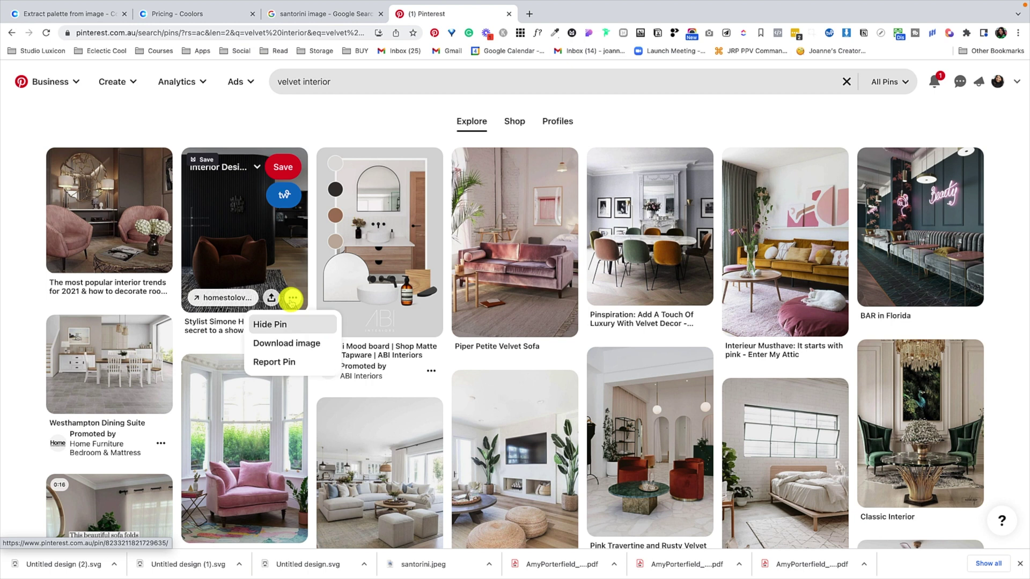
click(288, 348)
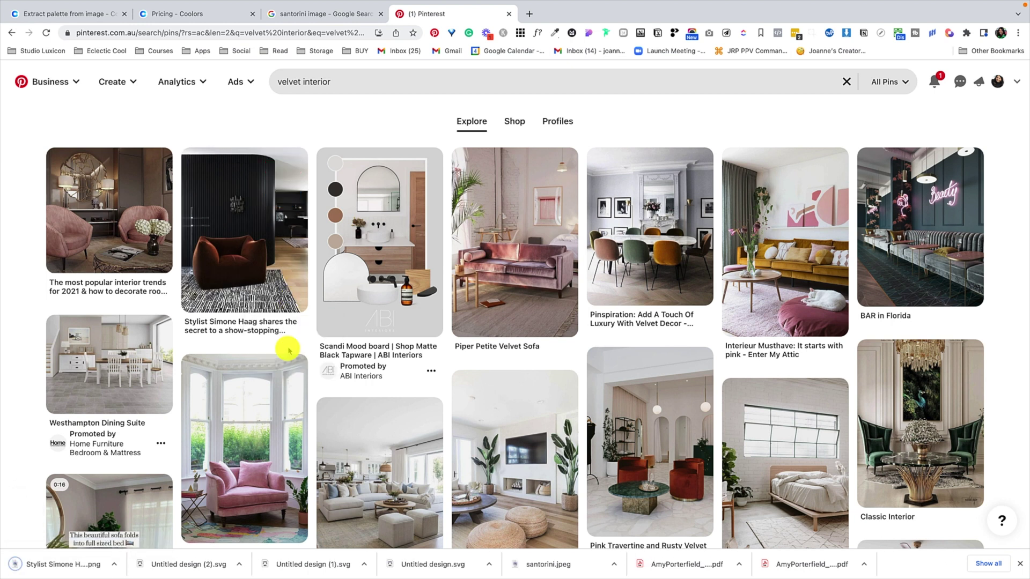
click(698, 293)
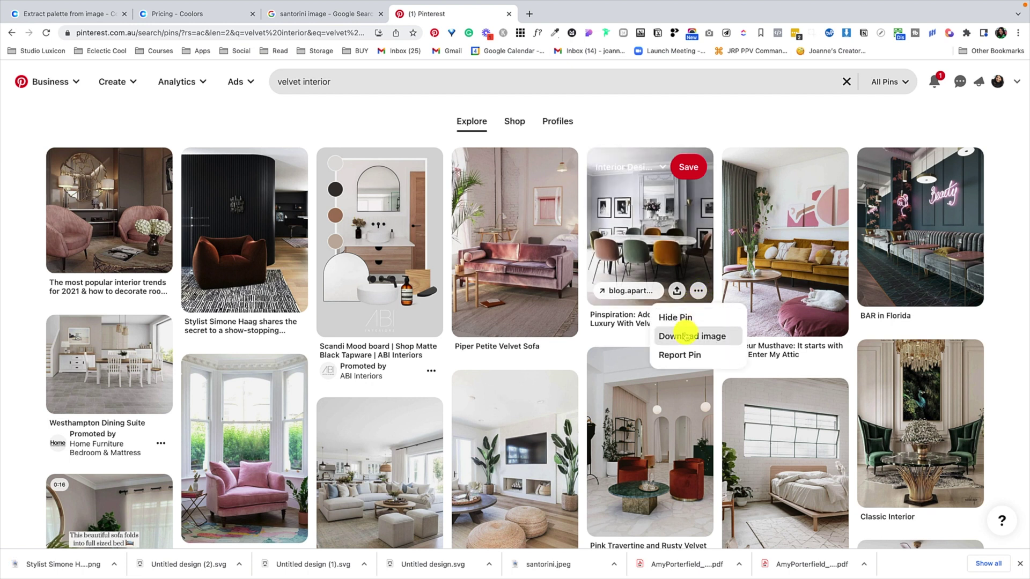
click(686, 336)
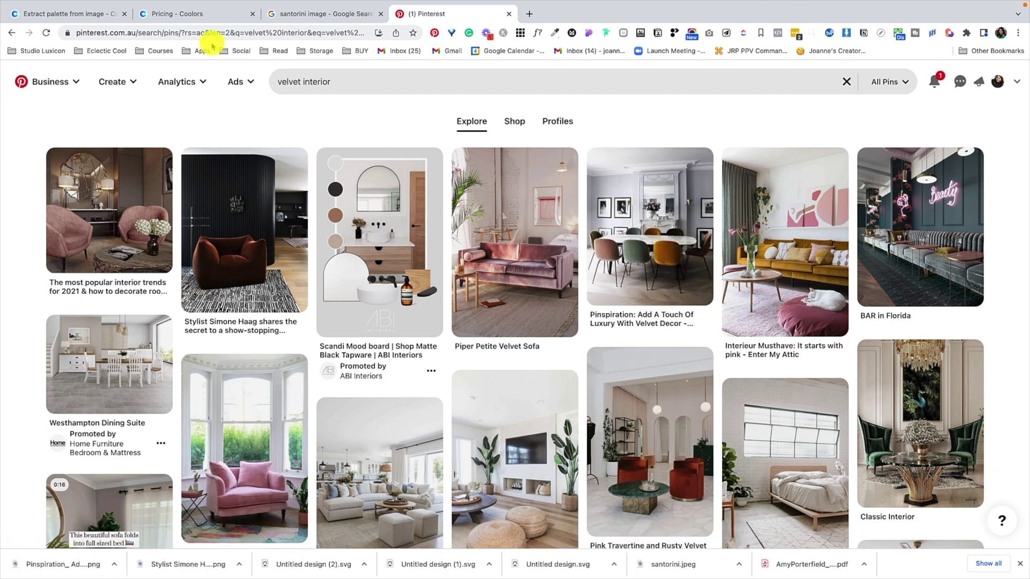
click(98, 15)
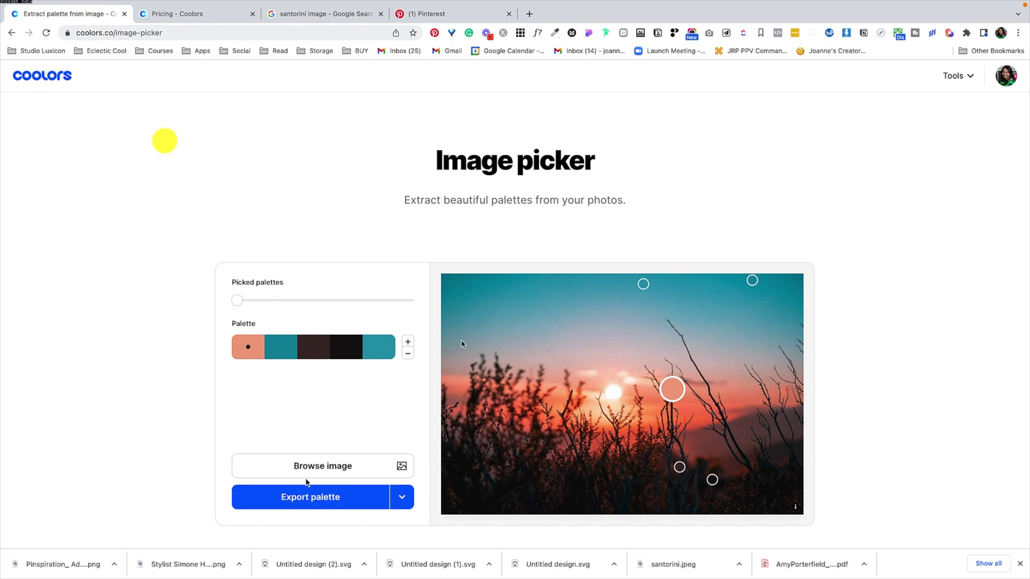
Step: Load the downloaded armchair photo into Image Picker and choose its extracted five-colour palette
click(330, 461)
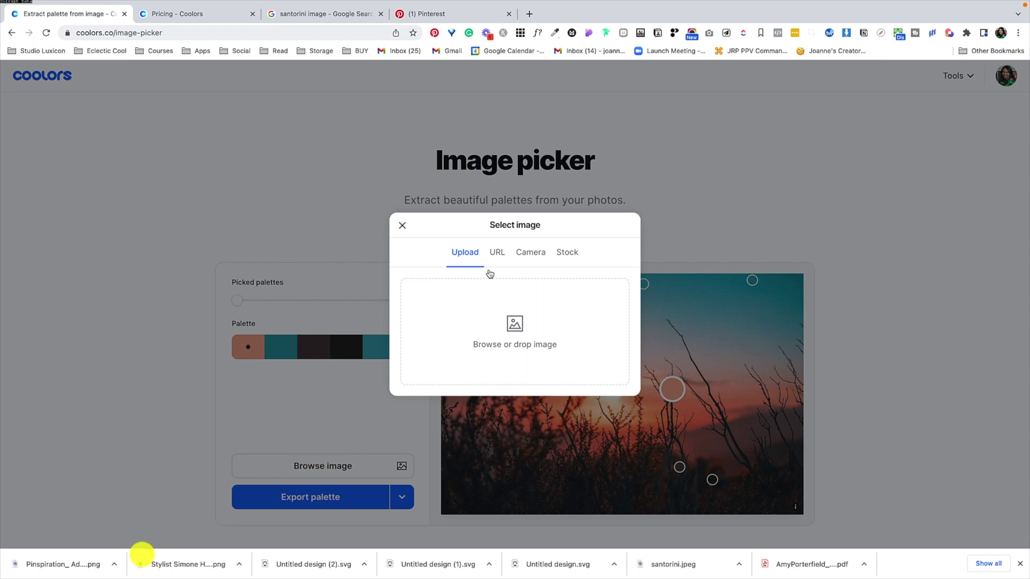
drag(142, 564, 530, 320)
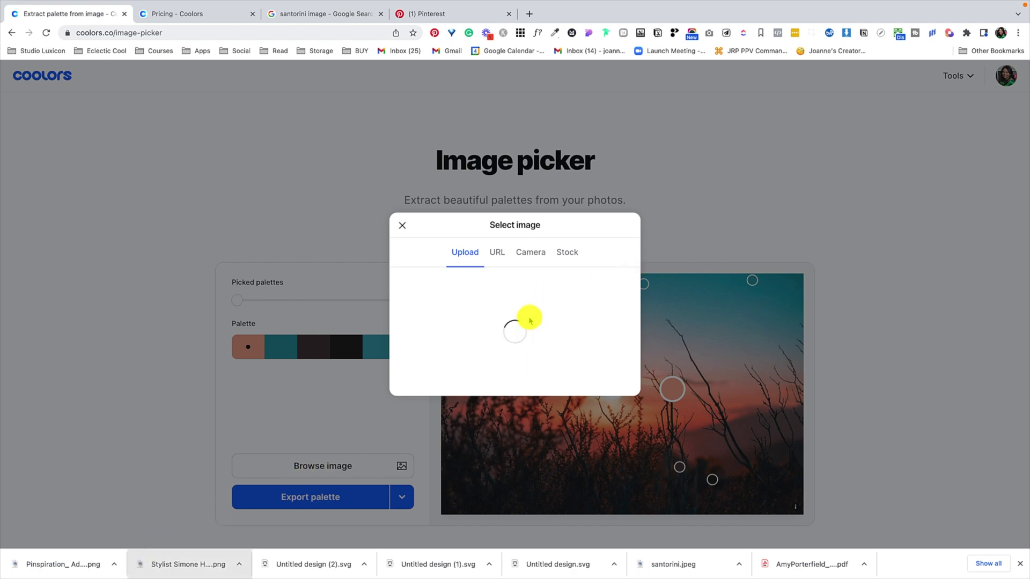
scroll(529, 320, down, 1)
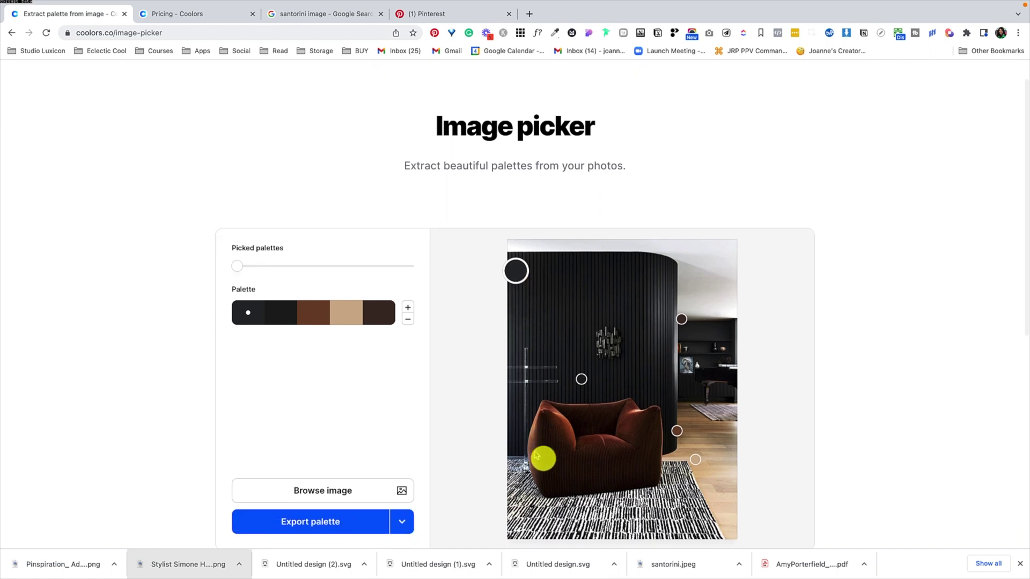
scroll(346, 407, down, 2)
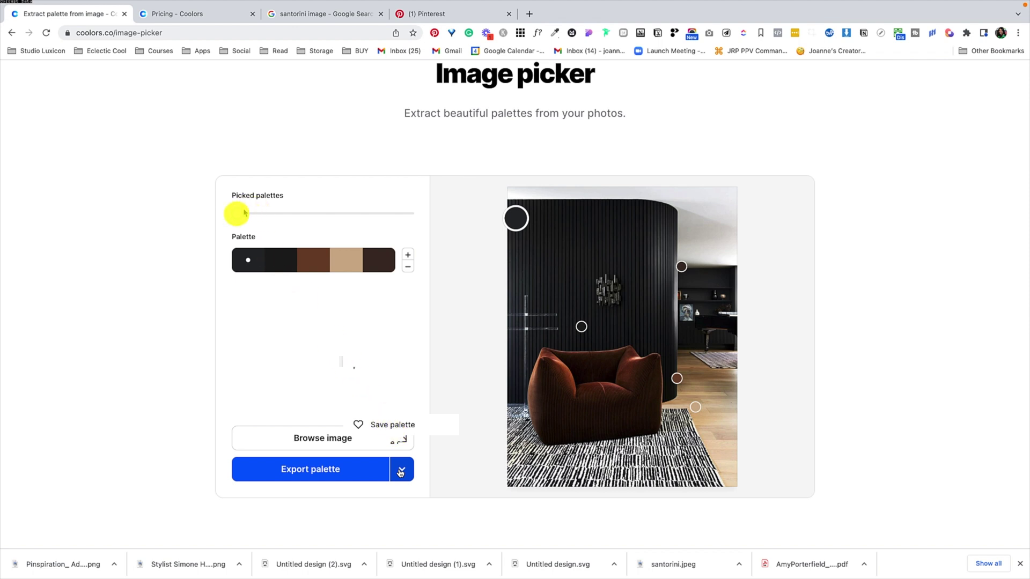
drag(236, 214, 267, 214)
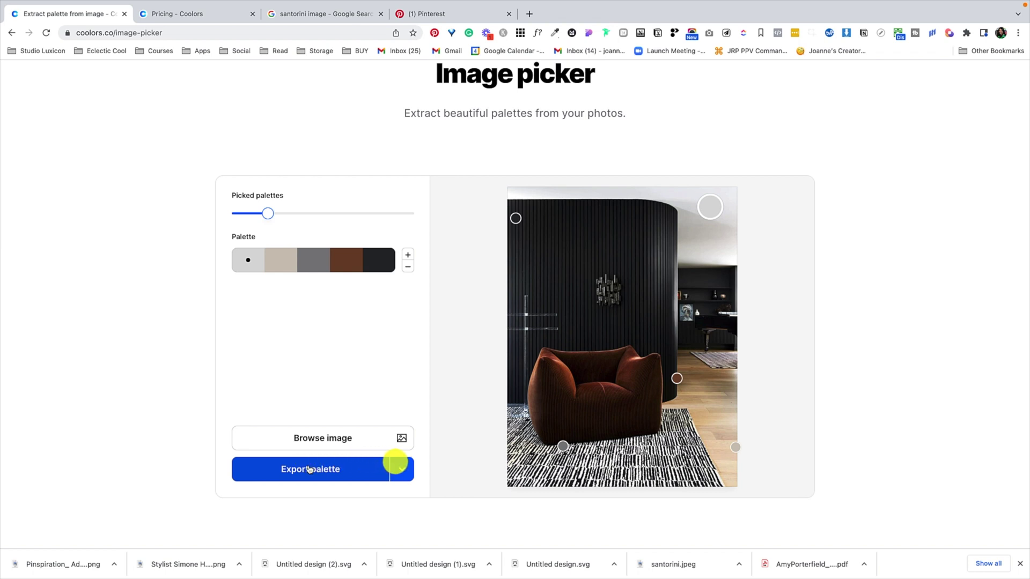
Step: Save the armchair photo's palette to the account as 'Velvet Interior Palette'
click(400, 469)
click(391, 422)
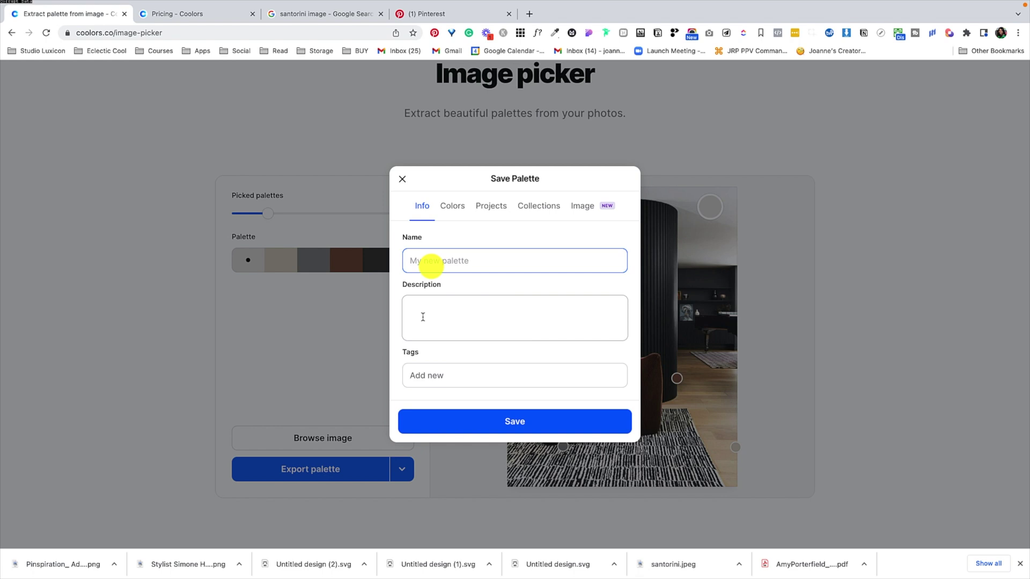
text(Vel)
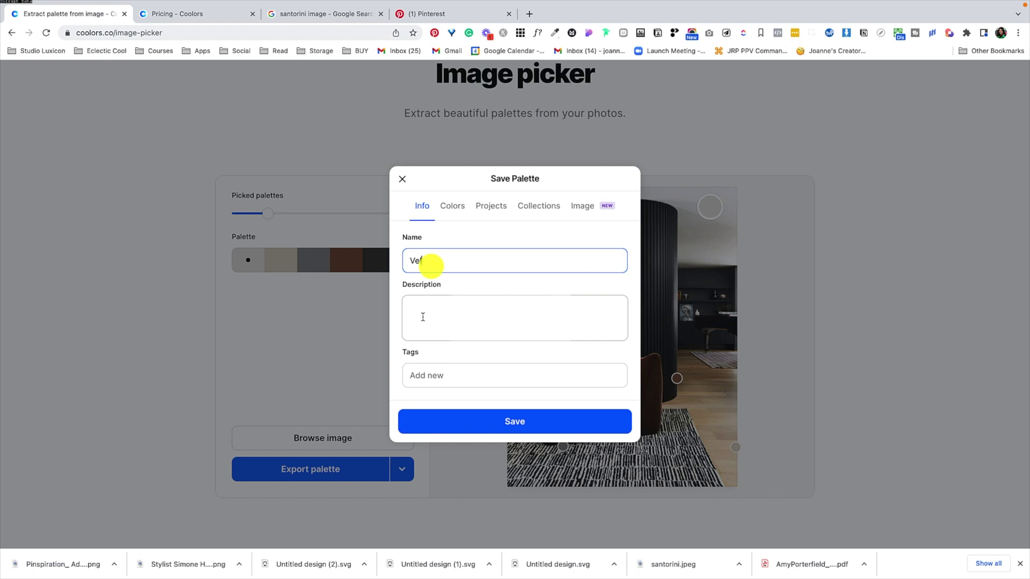
text(vet )
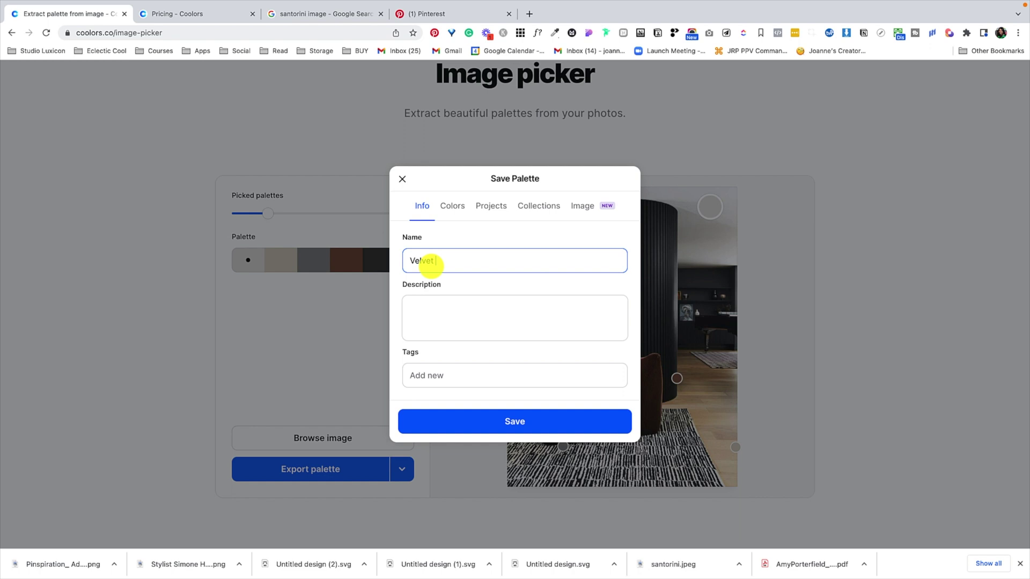
text(Interior Palette)
click(484, 423)
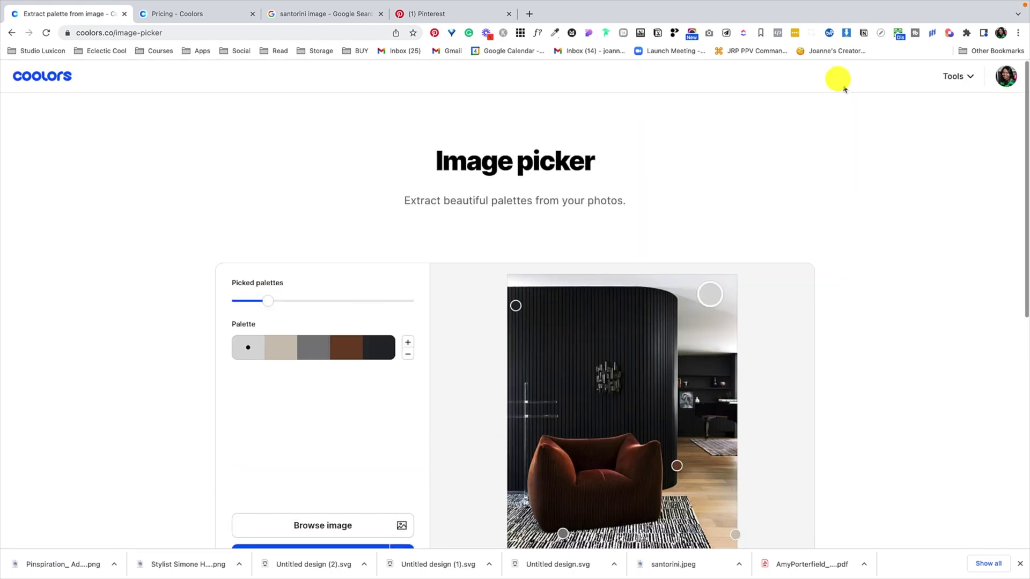
mouse_move(953, 81)
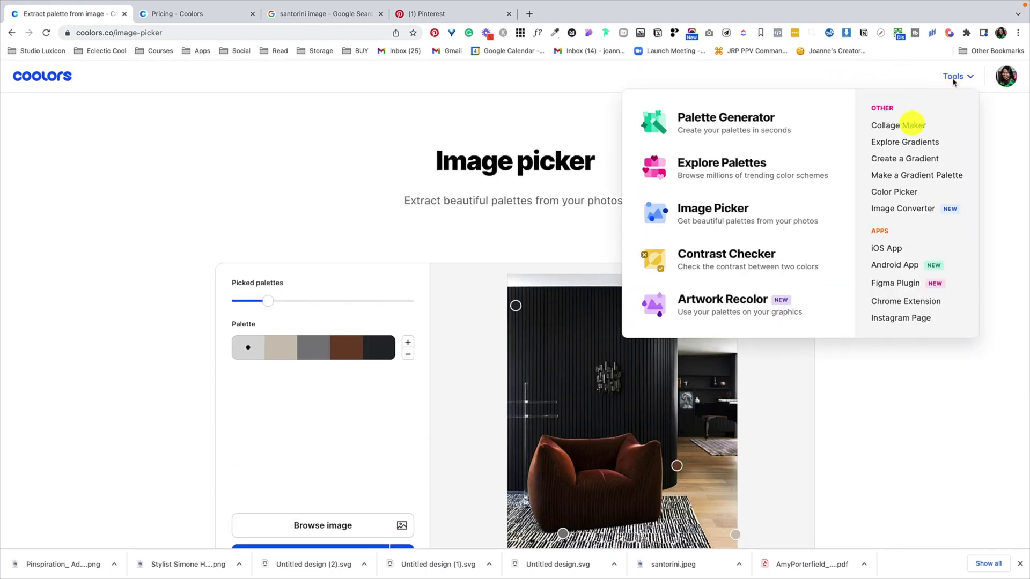
Step: Open Collage Maker and drop the downloaded armchair interior photo into its image area
click(912, 125)
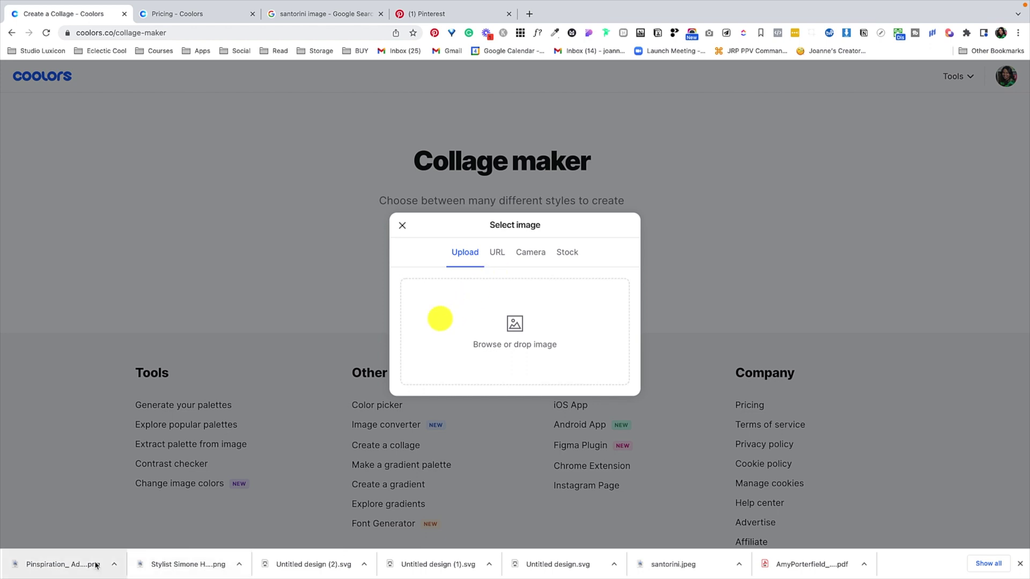
drag(141, 561, 515, 320)
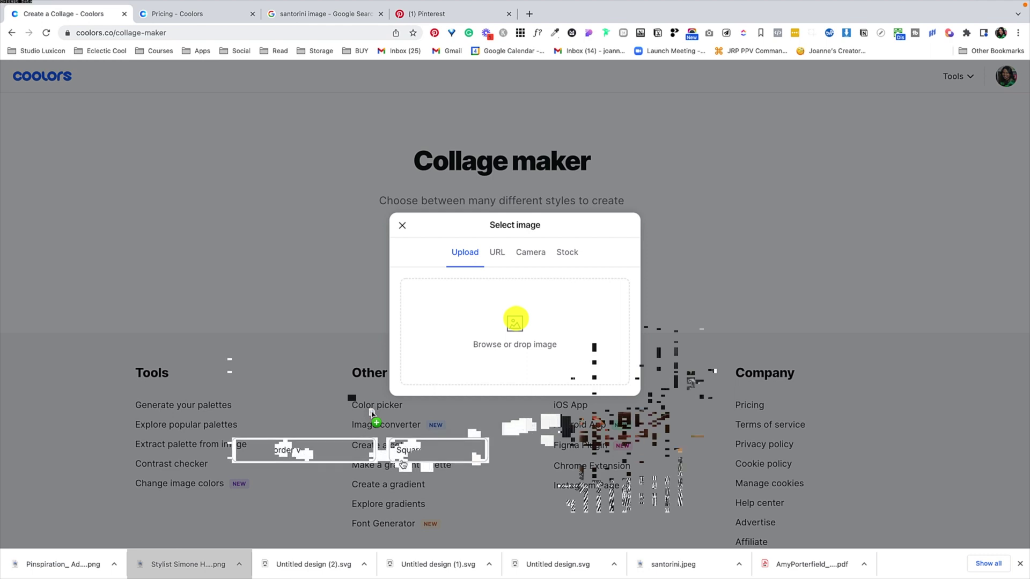
drag(514, 319, 264, 317)
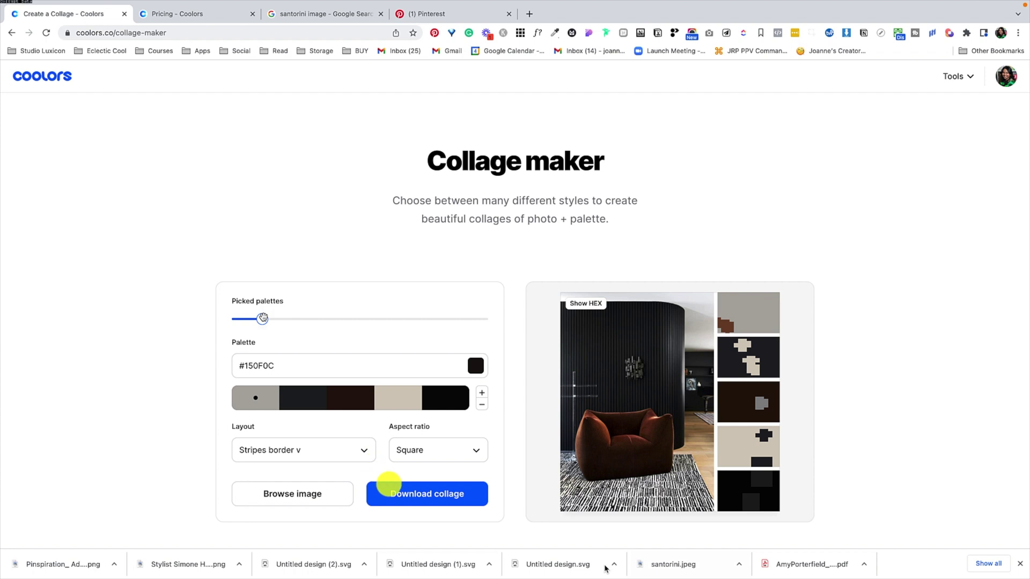
Step: Switch to the next picked palette and try the Stripes space v and Long stripes v layouts
key(Right)
click(360, 452)
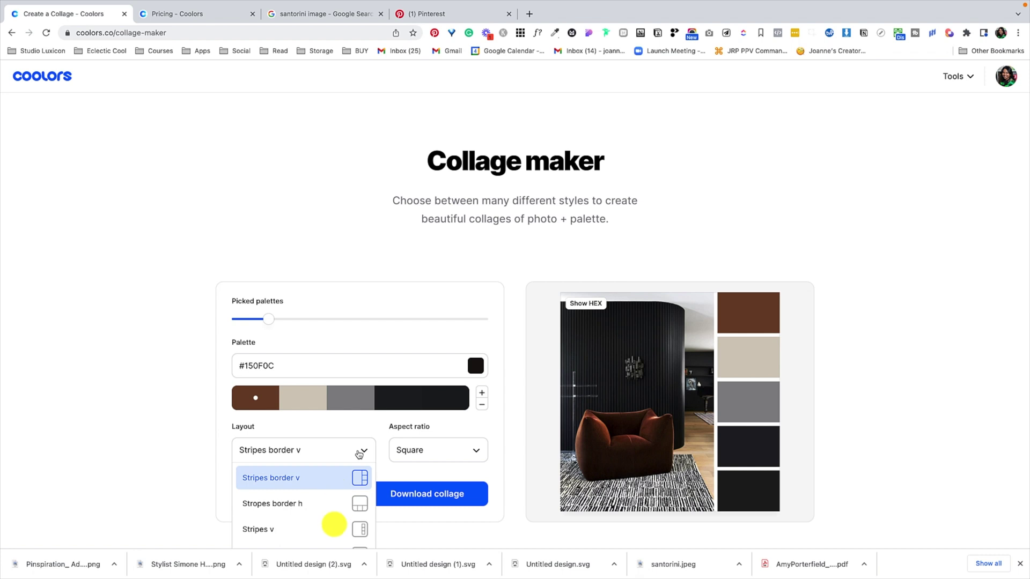
scroll(333, 524, down, 3)
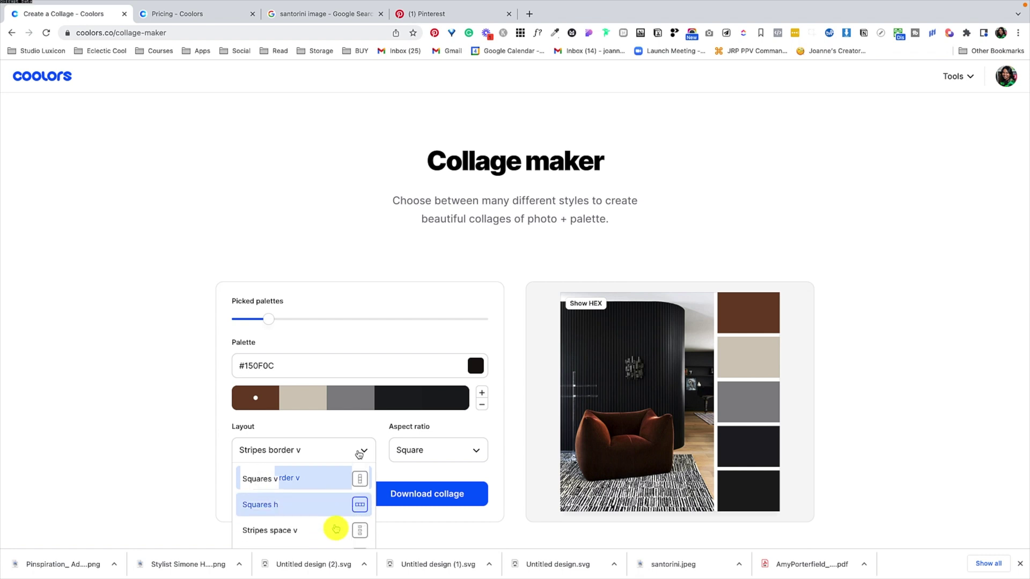
click(339, 532)
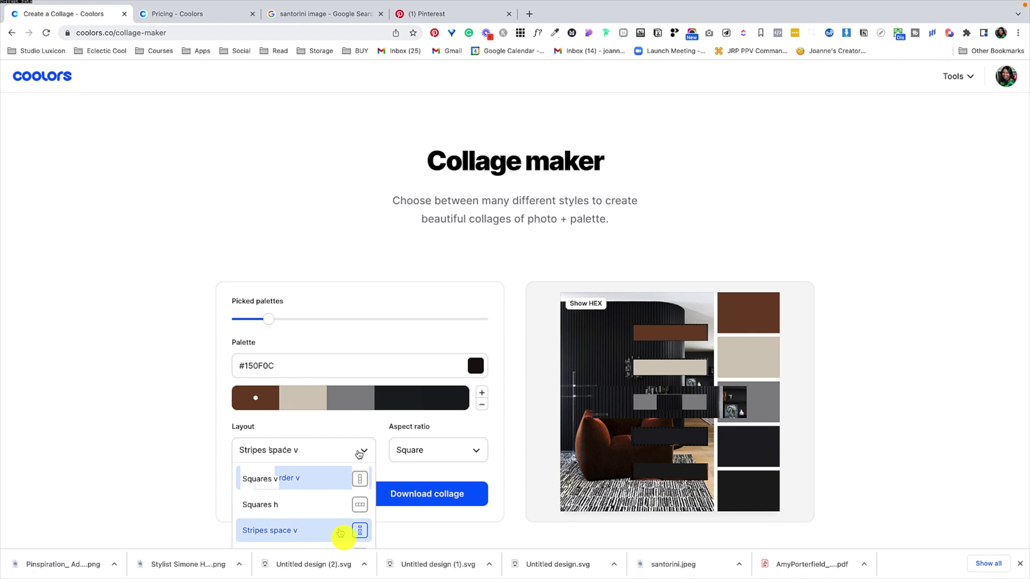
scroll(342, 531, down, 3)
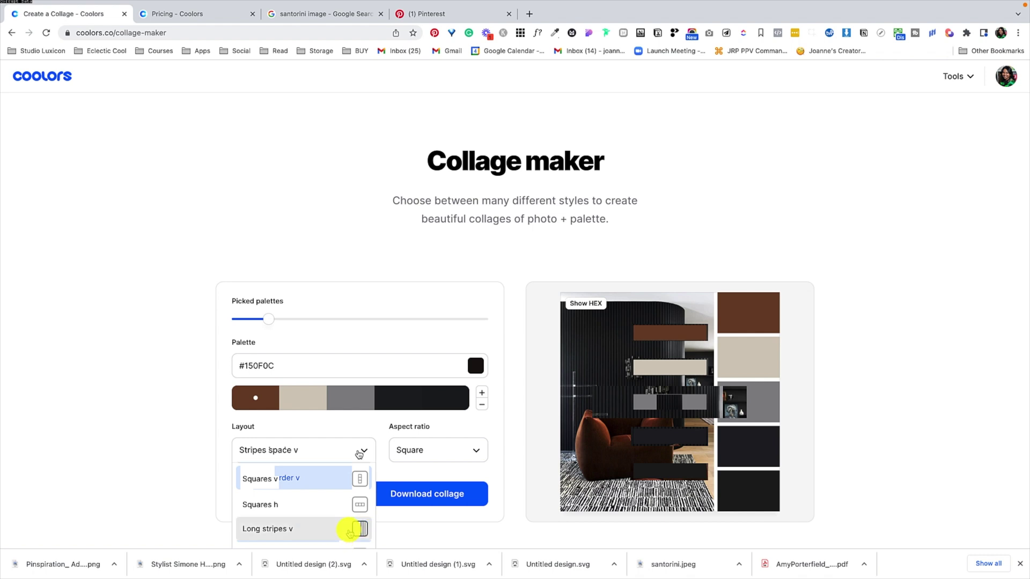
click(346, 530)
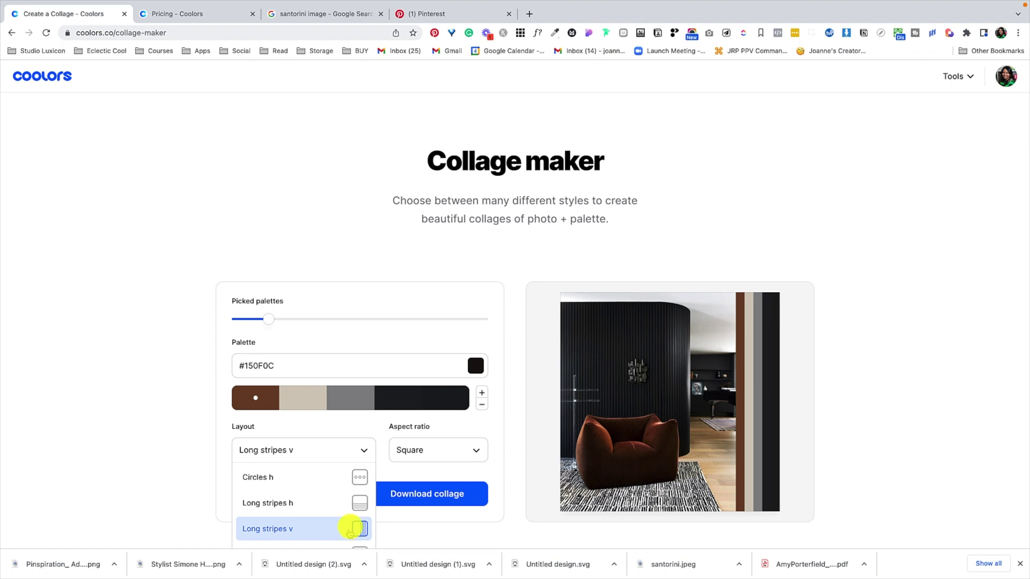
Step: Try the Polaroid squares and Polaroid gradient layouts, then settle on Border squares
scroll(349, 531, down, 5)
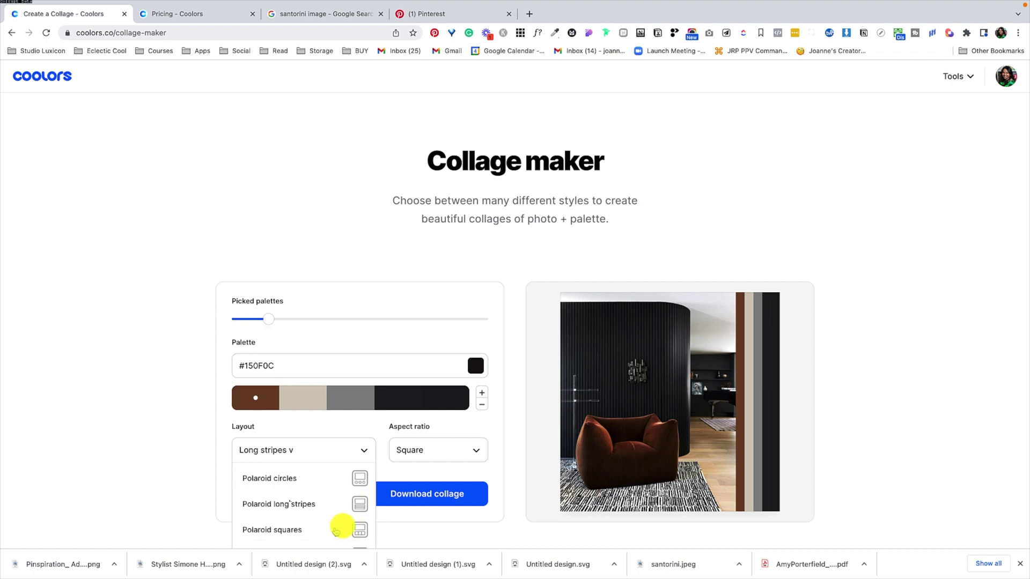
click(336, 530)
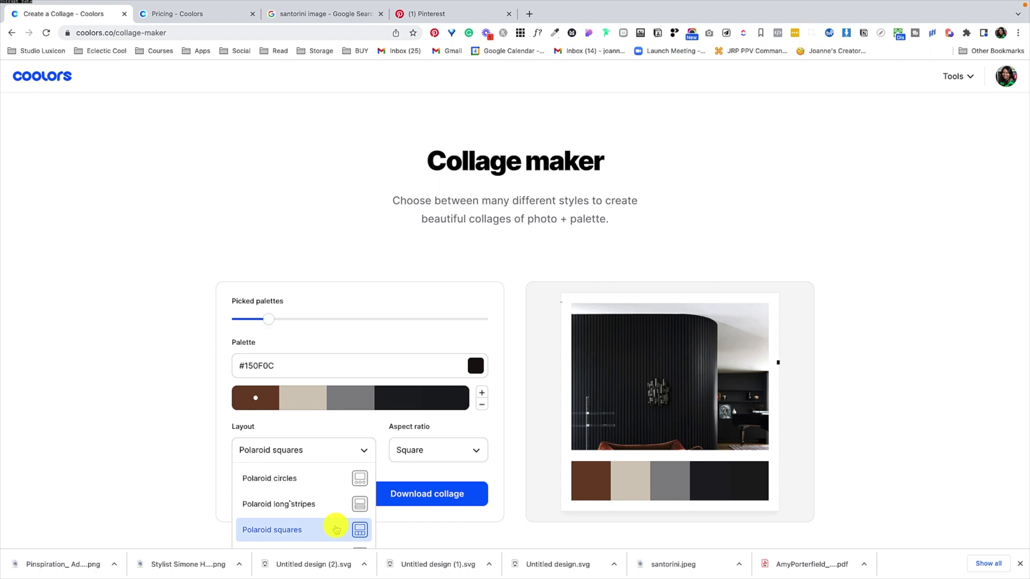
scroll(336, 530, down, 1)
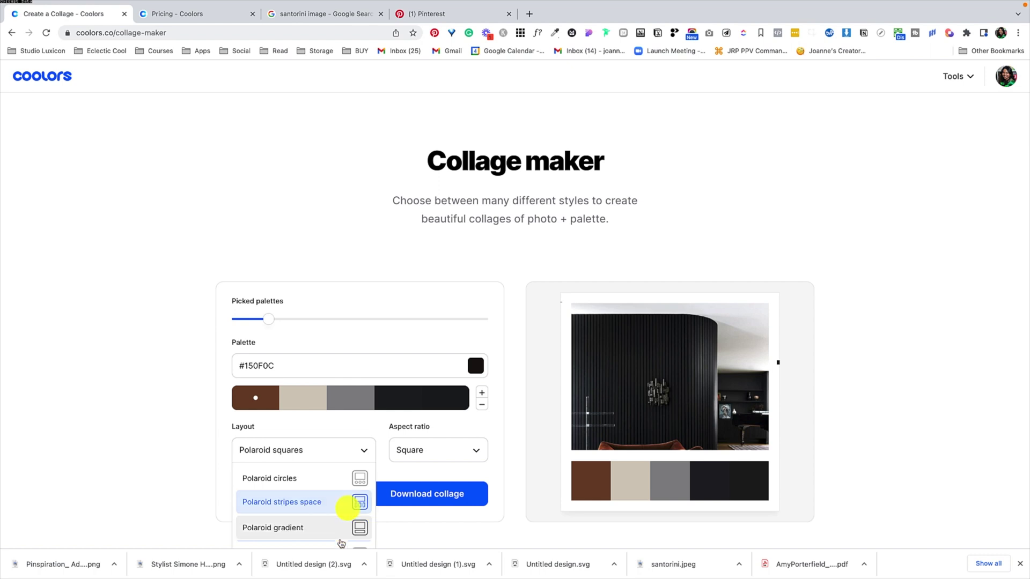
click(346, 537)
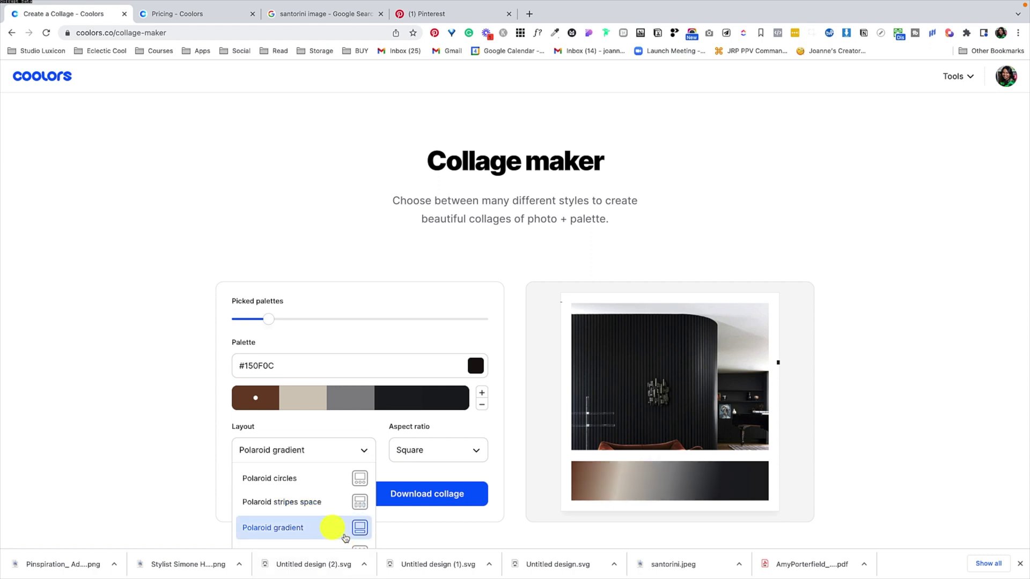
scroll(300, 504, down, 1)
click(302, 511)
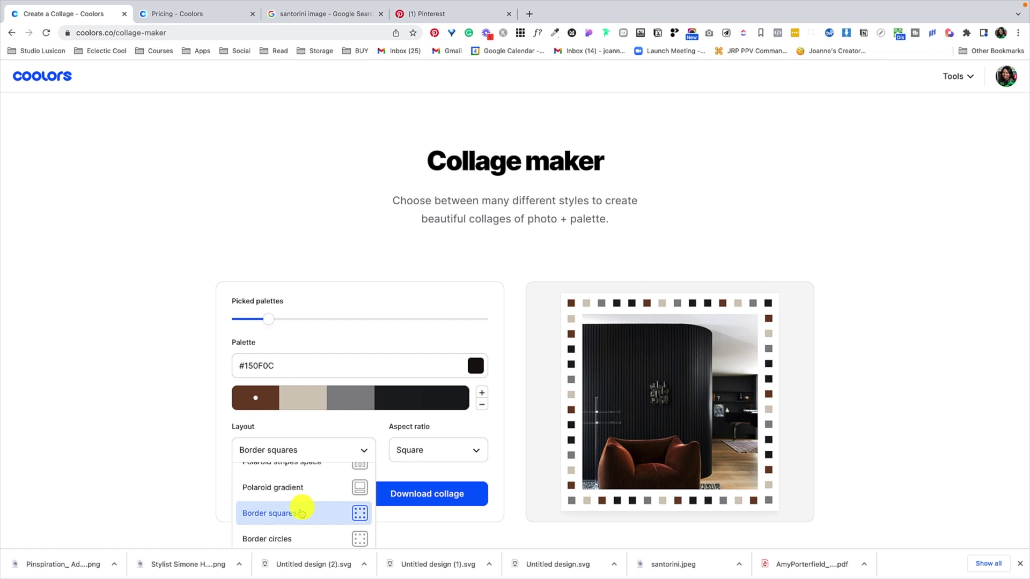
scroll(301, 507, down, 3)
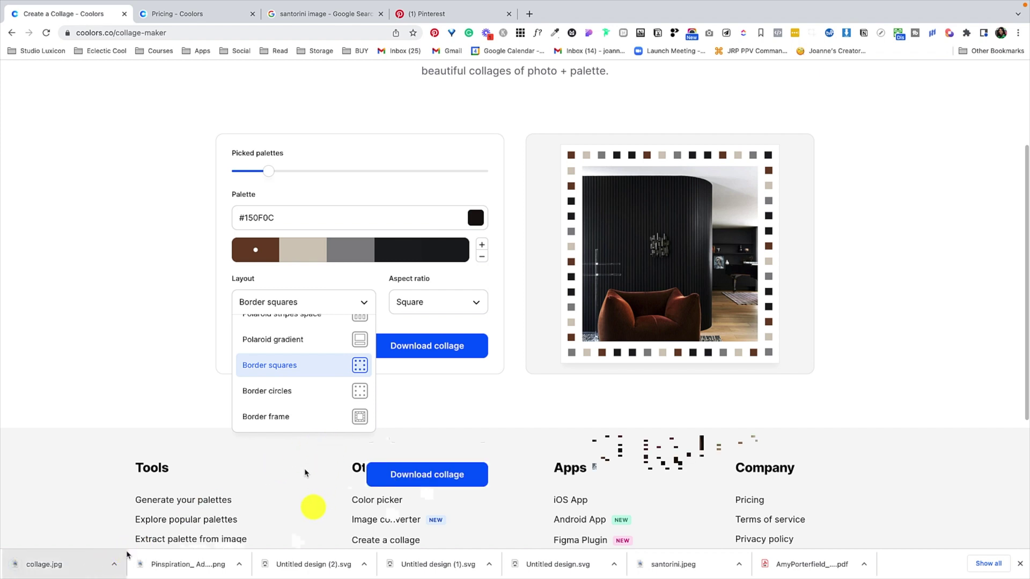
Step: Download a Stropes border h collage at 3×5 aspect ratio, then switch to the Pricing tab
scroll(313, 507, down, 3)
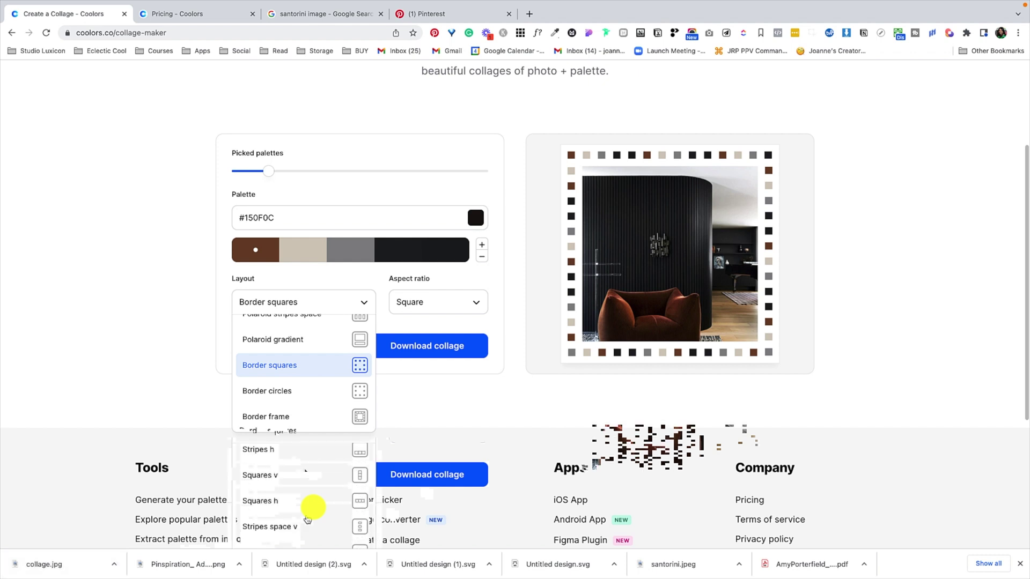
scroll(313, 507, up, 3)
scroll(346, 486, up, 1)
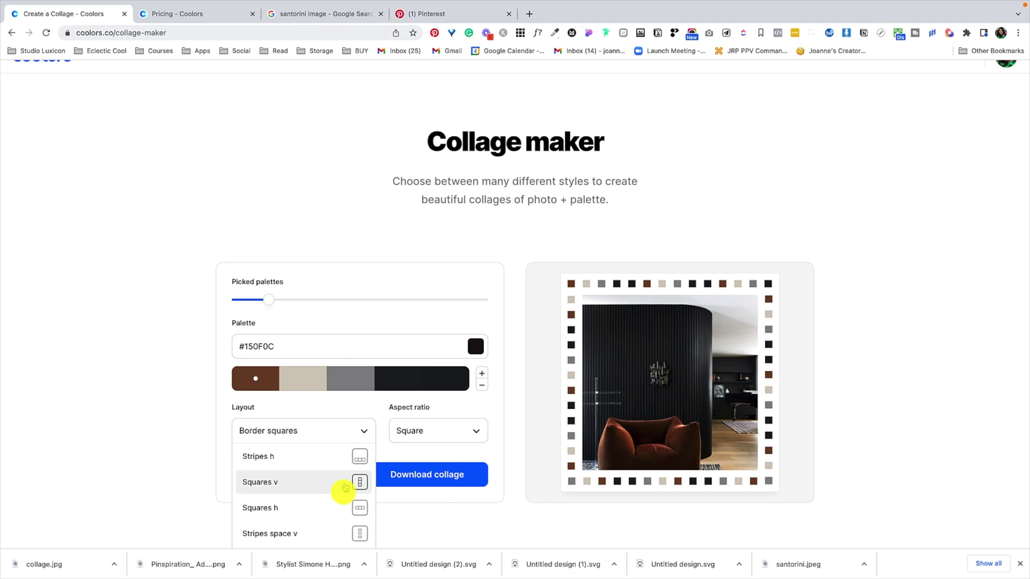
scroll(344, 483, up, 1)
click(344, 476)
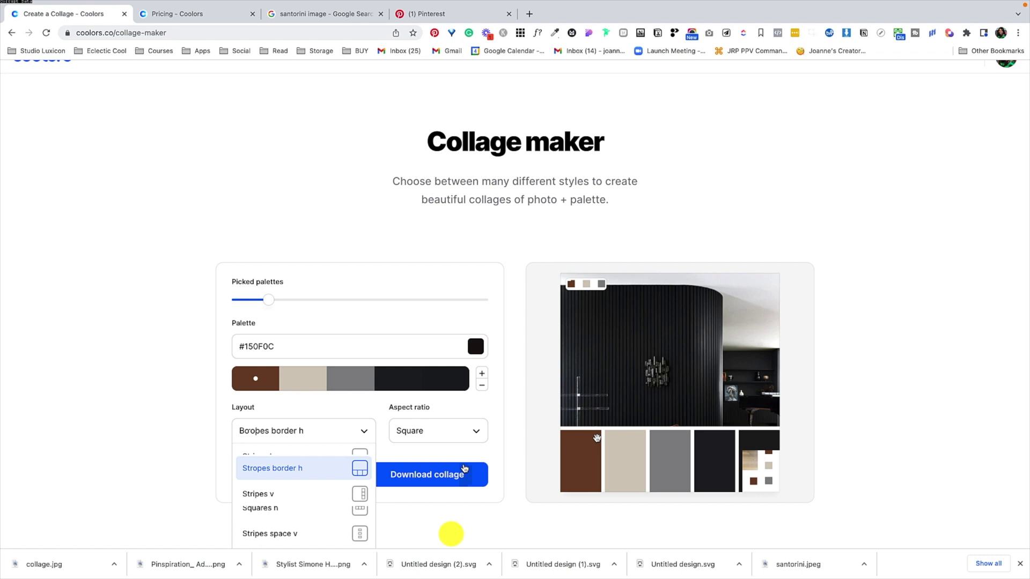
click(438, 431)
click(460, 469)
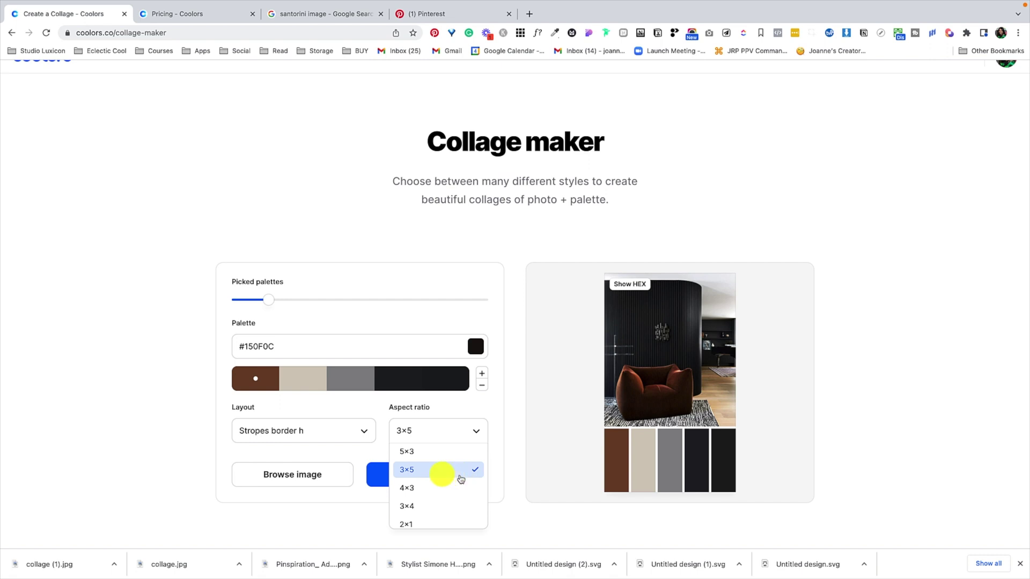
click(406, 473)
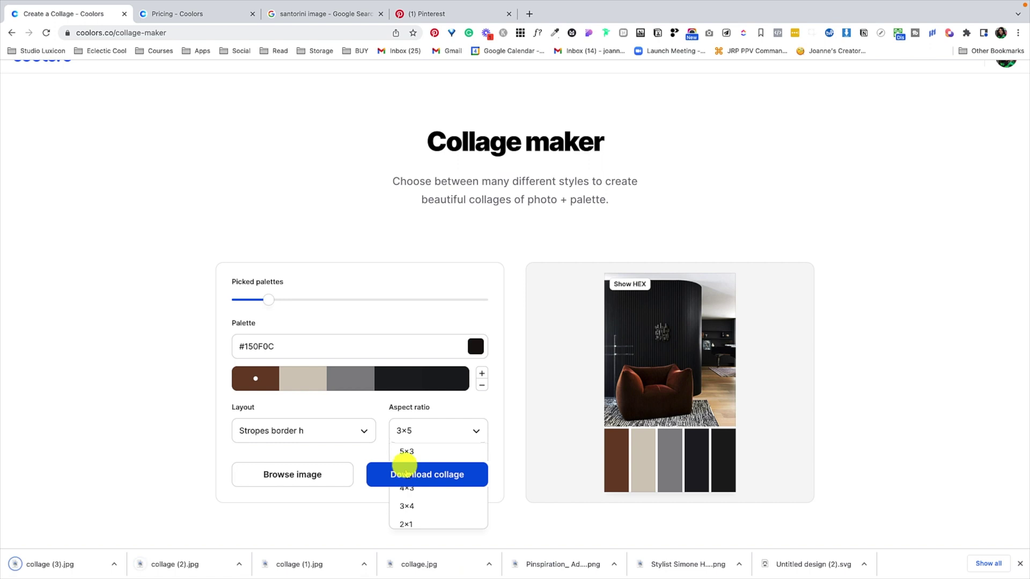
click(213, 18)
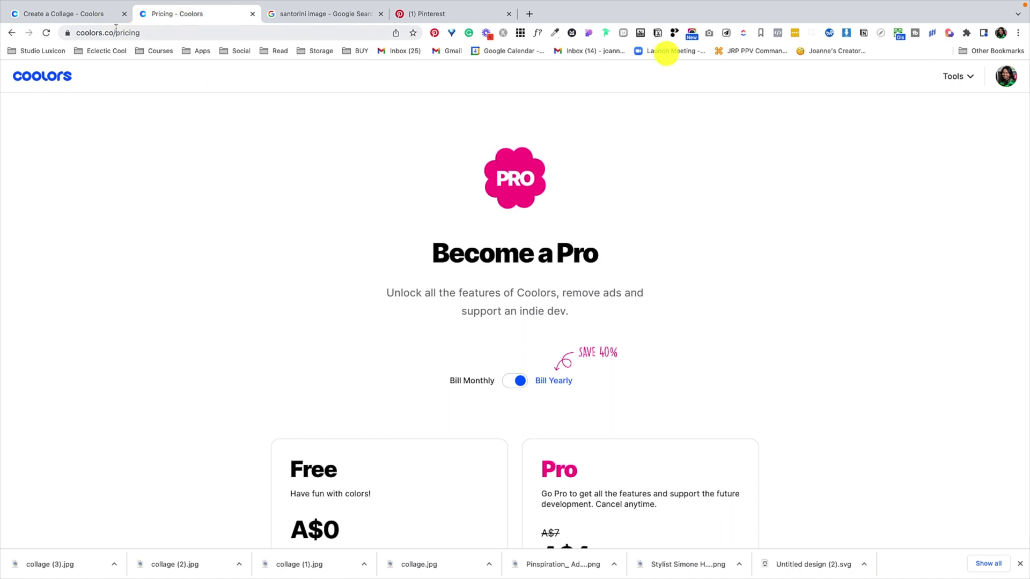
Step: Open Gradient Maker and generate a random linear gradient from B53636 red to 5858A3 purple
click(971, 75)
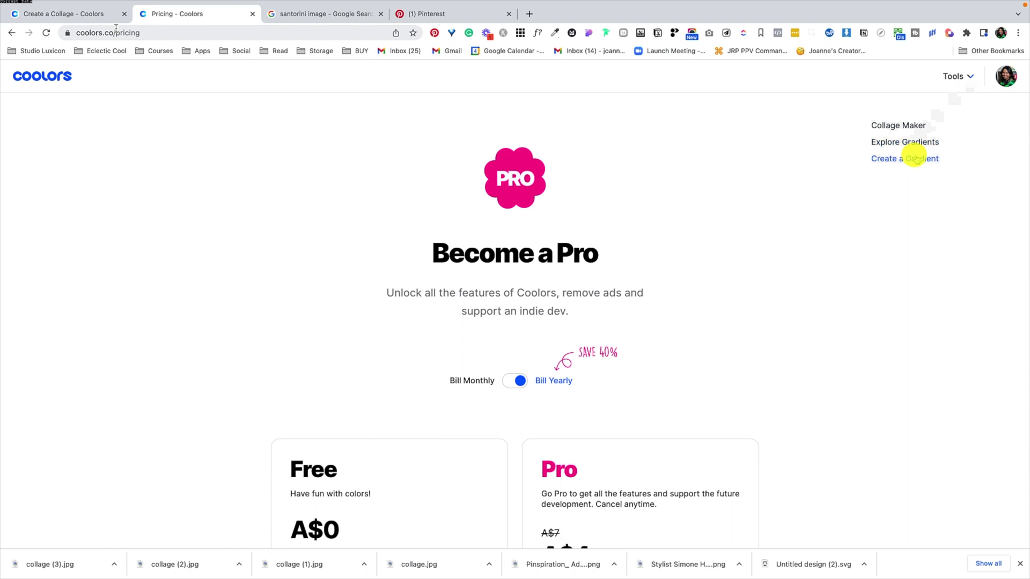
click(917, 158)
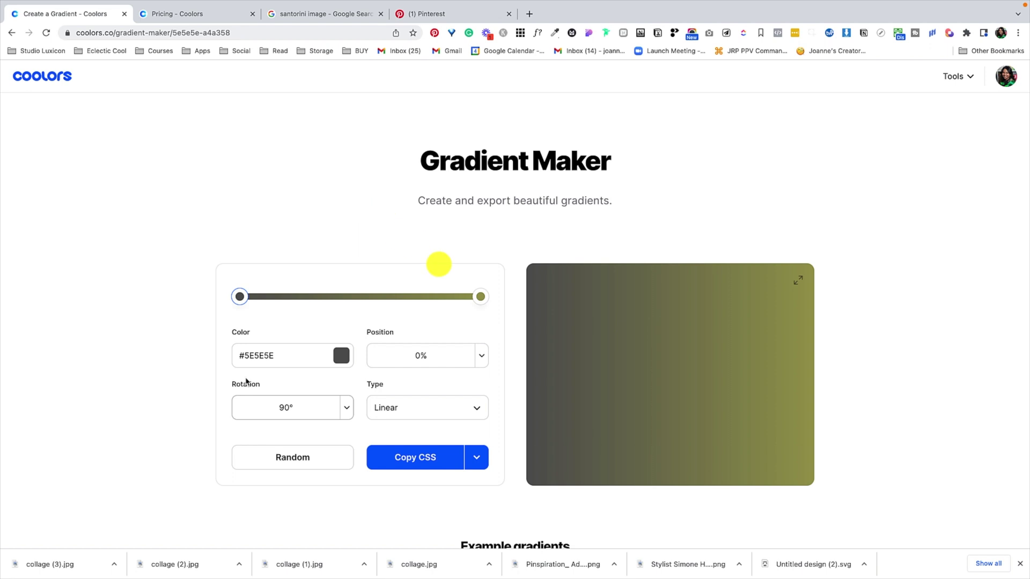
click(480, 298)
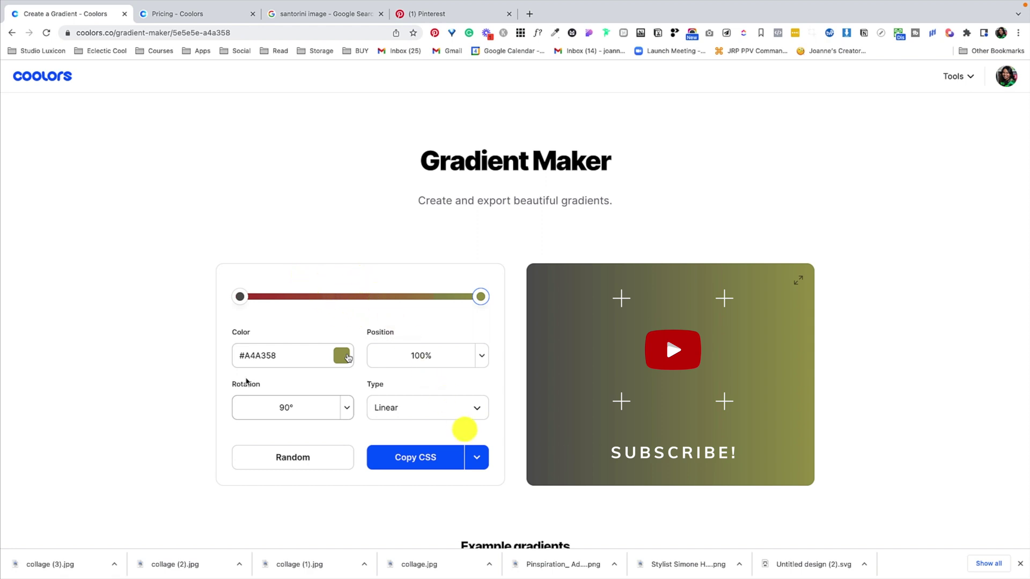
key(space)
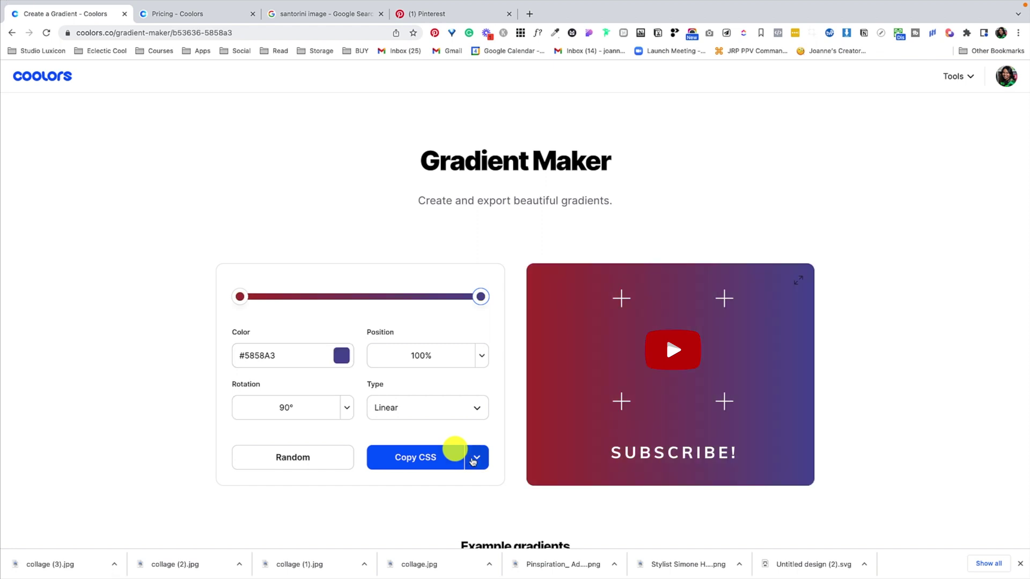